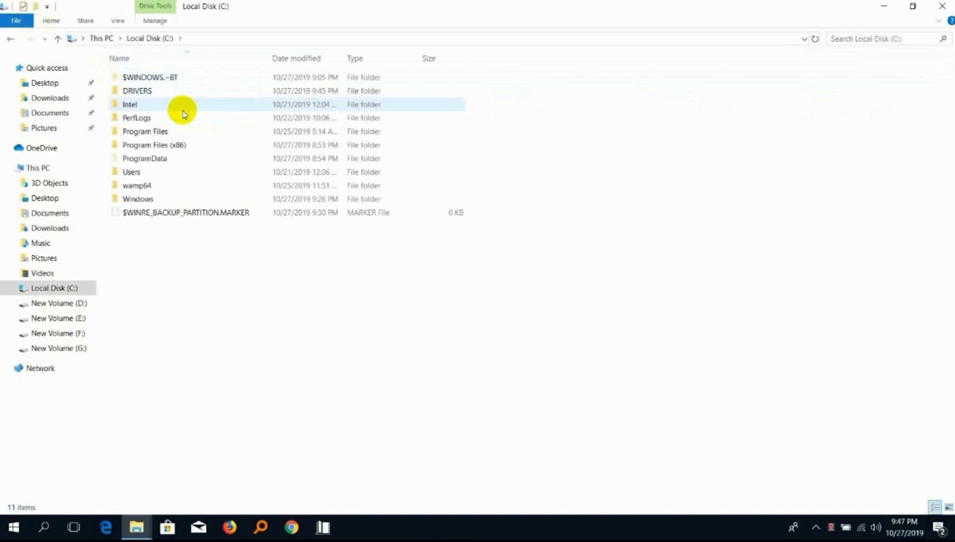
# - Open the NVIDIA folder inside C:\DRIVERS to check the extracted driver files, and minimize the window
pyautogui.doubleClick(151, 92)
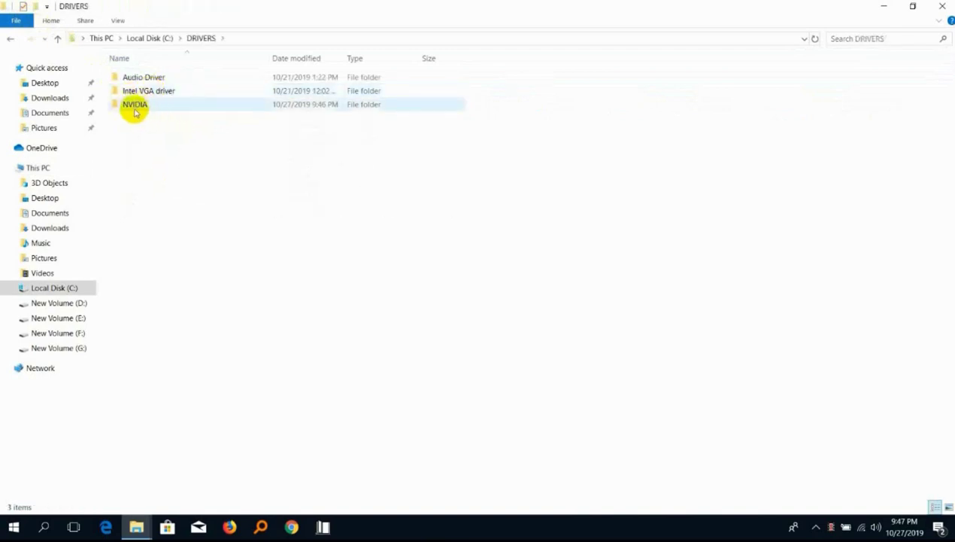
pyautogui.doubleClick(135, 109)
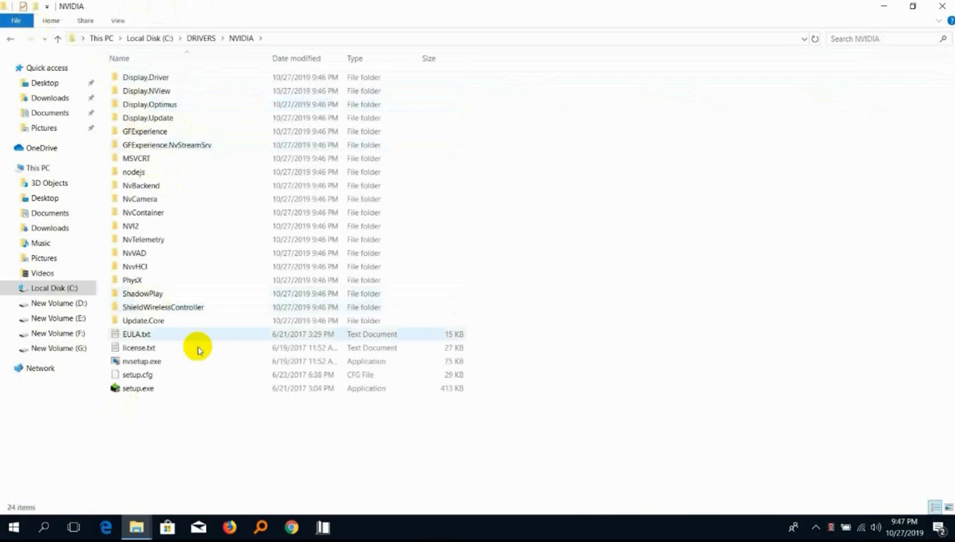
pyautogui.click(884, 6)
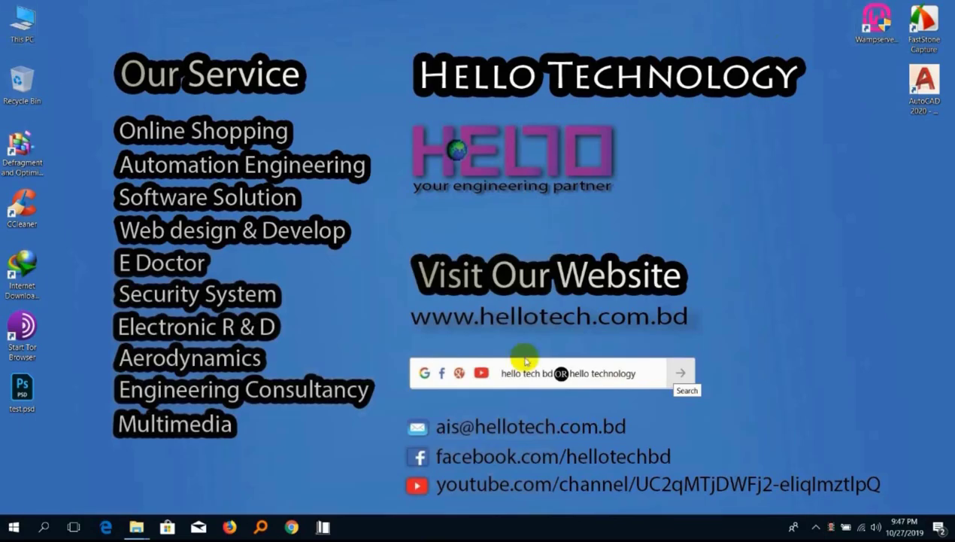
# - Open Computer Management for this PC and expand the Display adapters category in Device Manager
pyautogui.rightClick(20, 21)
pyautogui.click(72, 58)
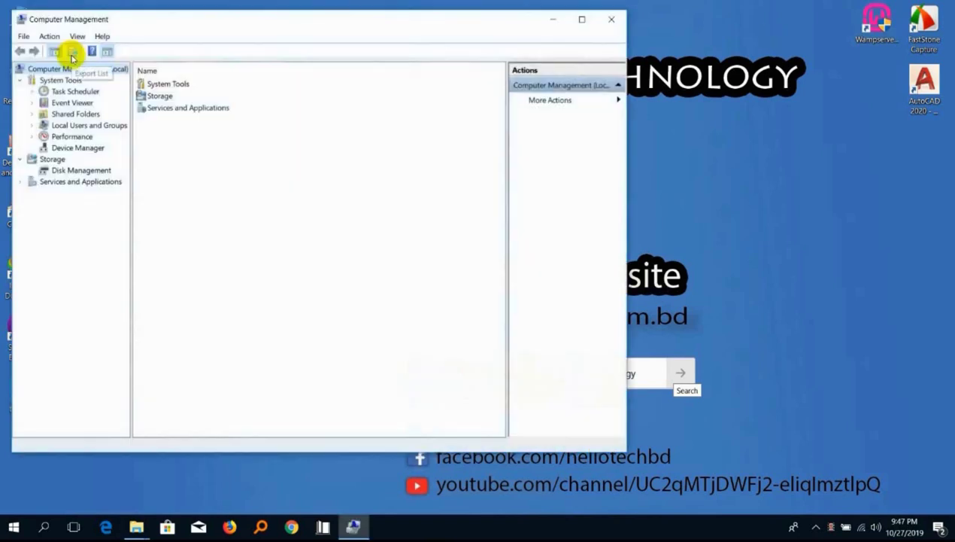
pyautogui.click(78, 148)
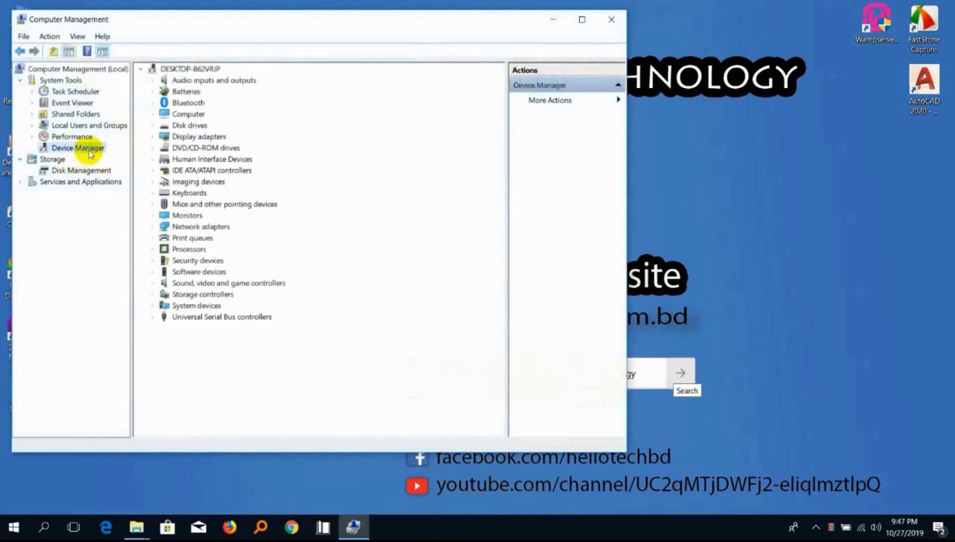
pyautogui.click(198, 137)
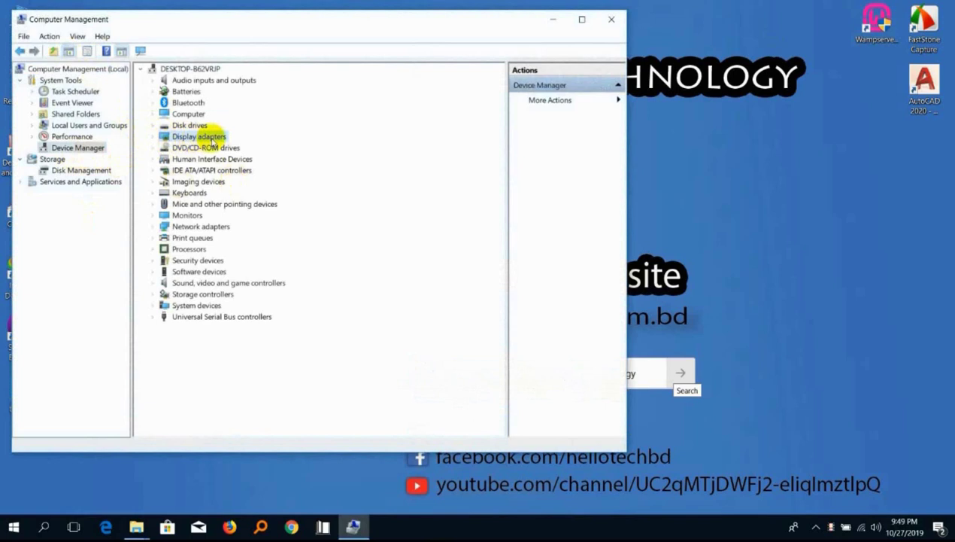
pyautogui.click(153, 137)
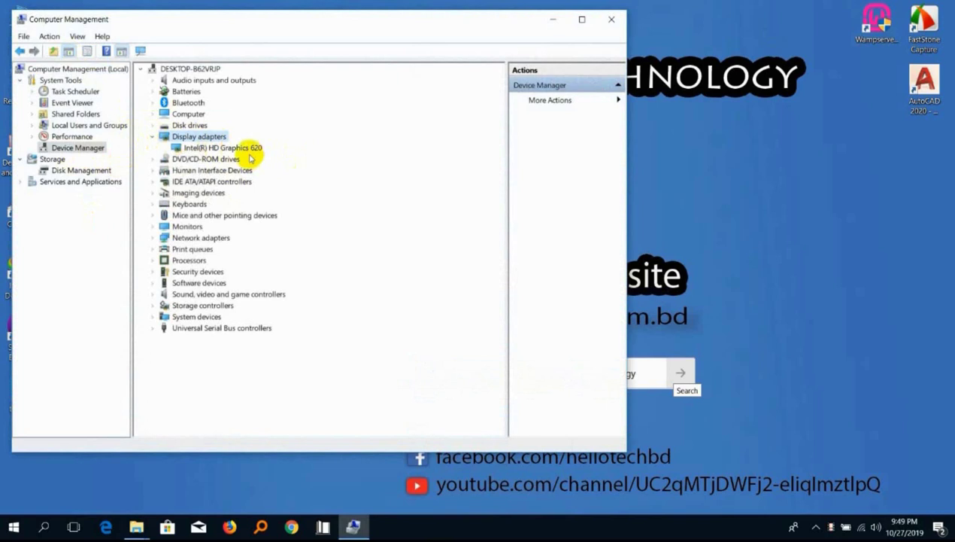
pyautogui.click(214, 137)
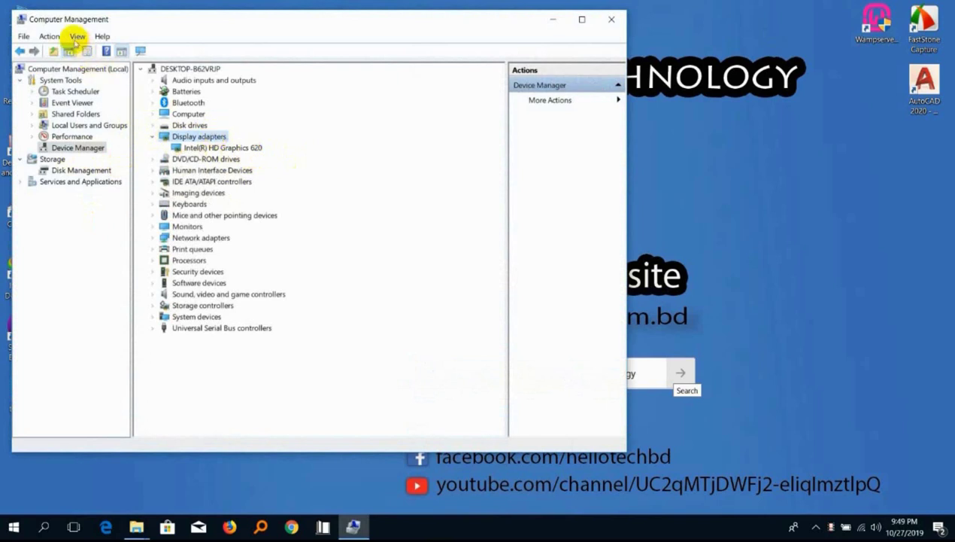
# - Start adding legacy hardware, choosing manual selection from a list and the Display adapters hardware type
pyautogui.click(48, 37)
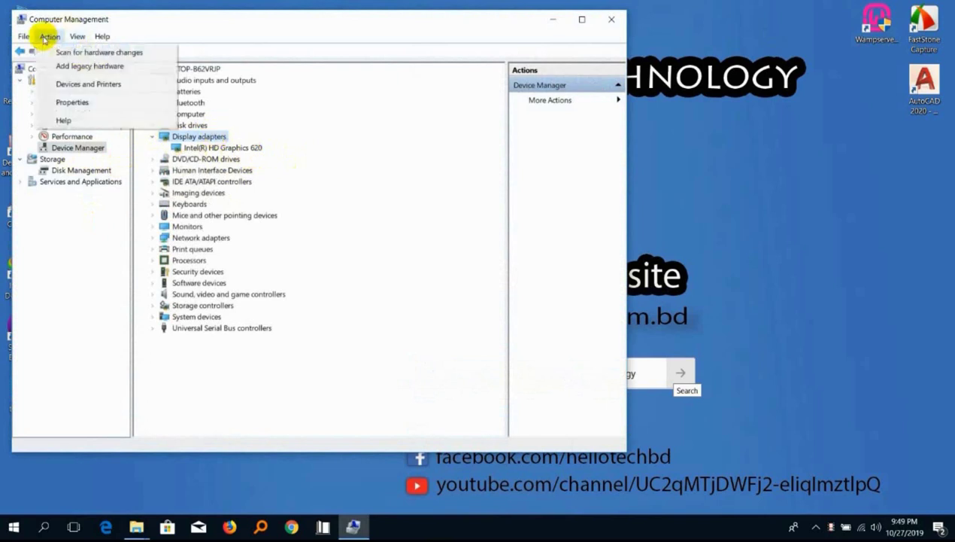
pyautogui.click(108, 69)
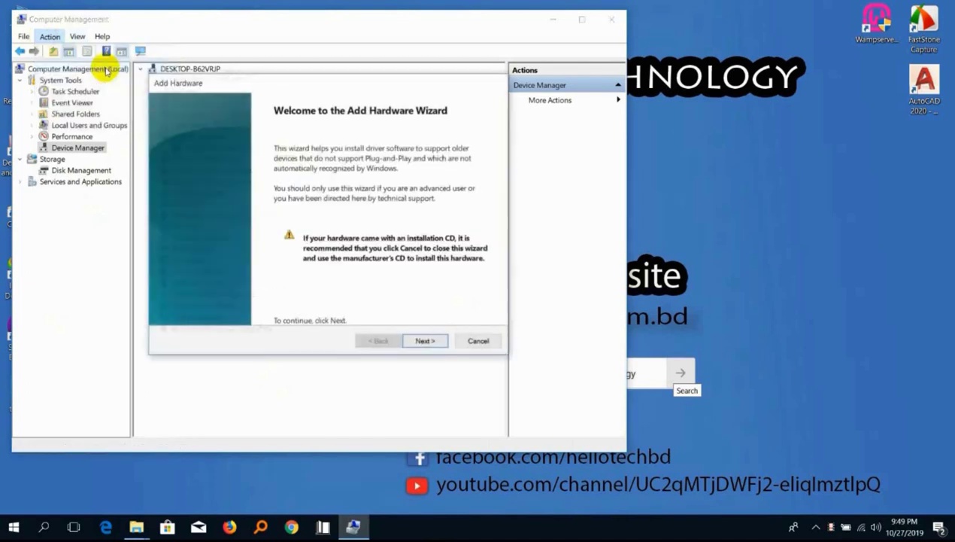
pyautogui.click(423, 345)
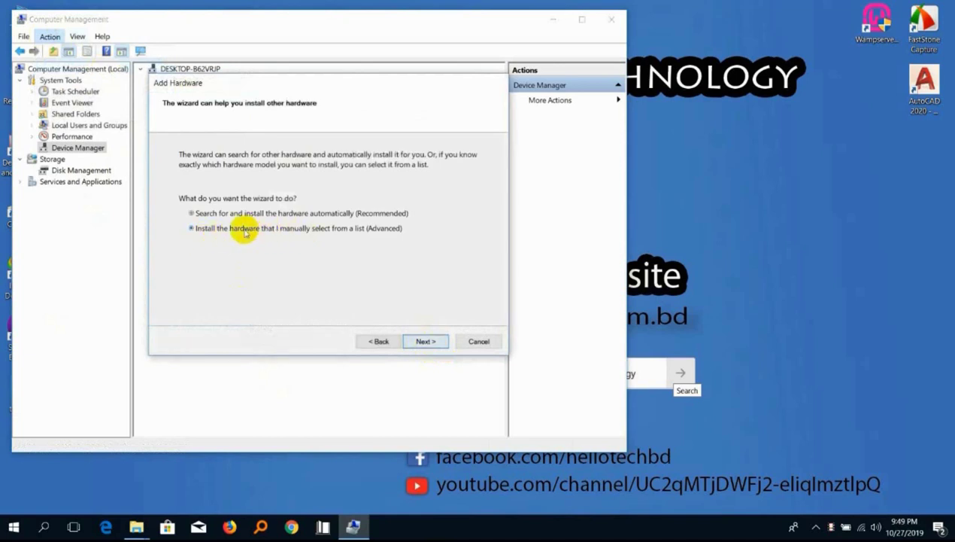
pyautogui.click(426, 342)
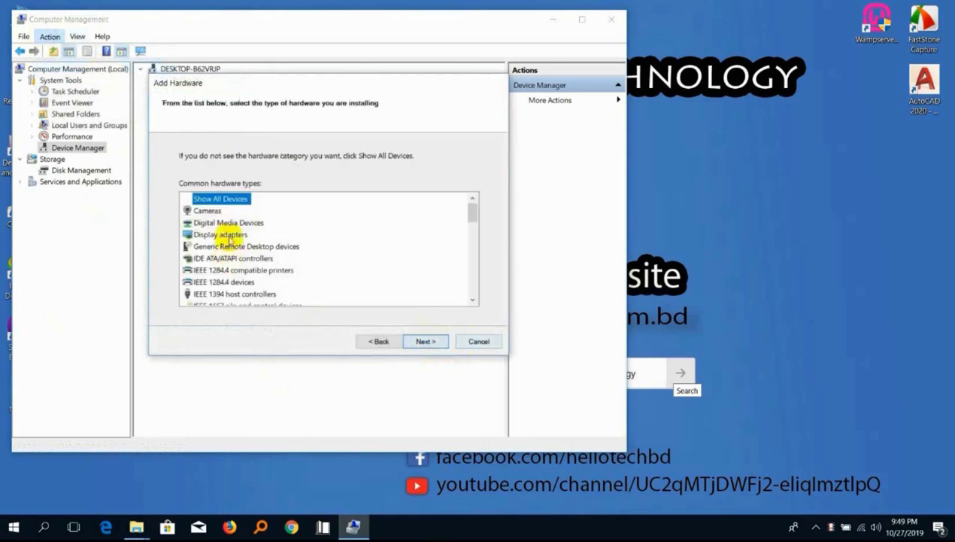
pyautogui.click(221, 234)
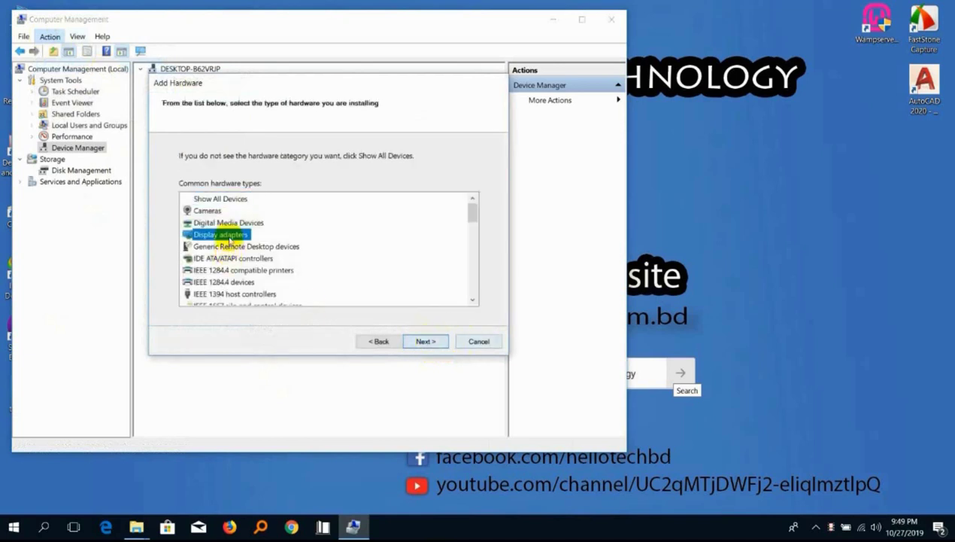
pyautogui.click(426, 341)
# - Install the Intel Corporation model Intel(R) HD Graphics 510 Version 23.20.16.4849 [10/27/2017] and finish the wizard
pyautogui.click(333, 229)
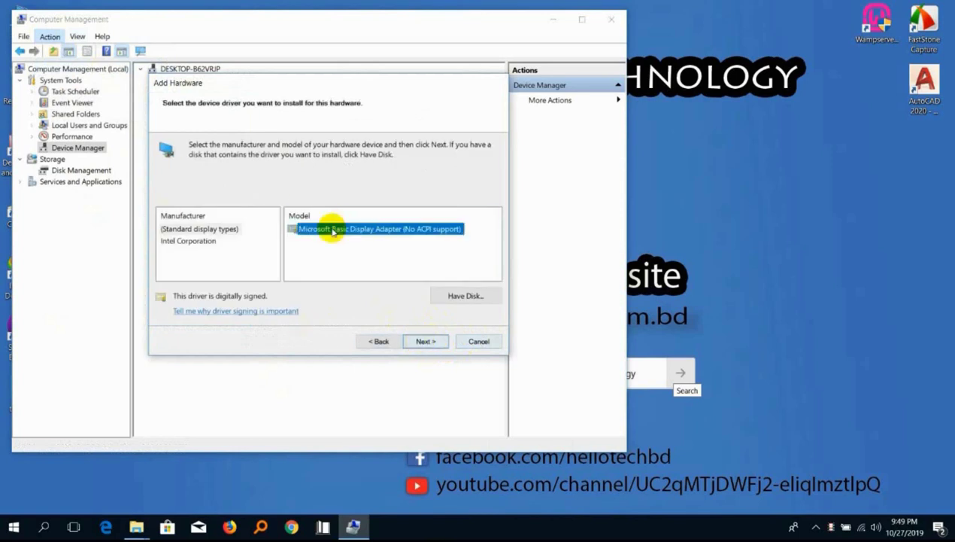
pyautogui.click(185, 241)
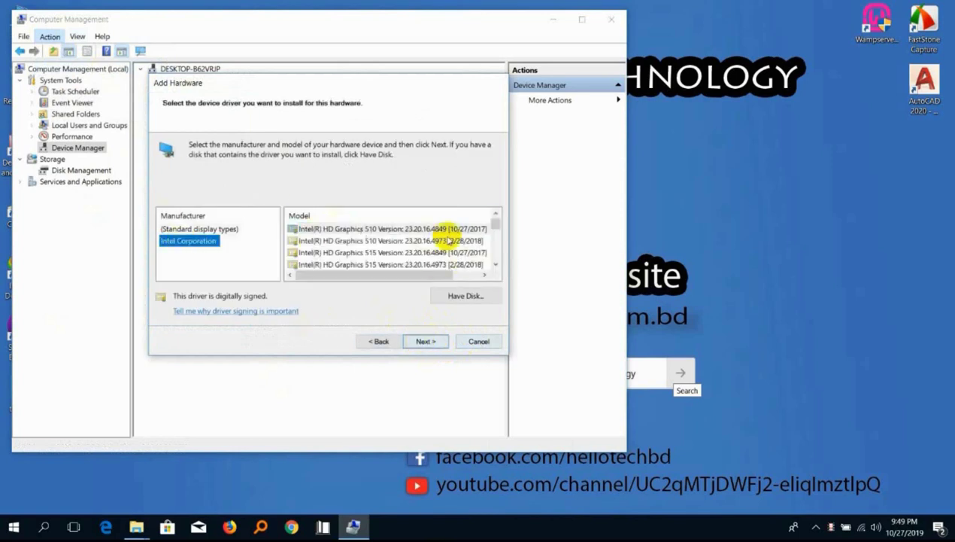
pyautogui.scroll(-5, 414, 244)
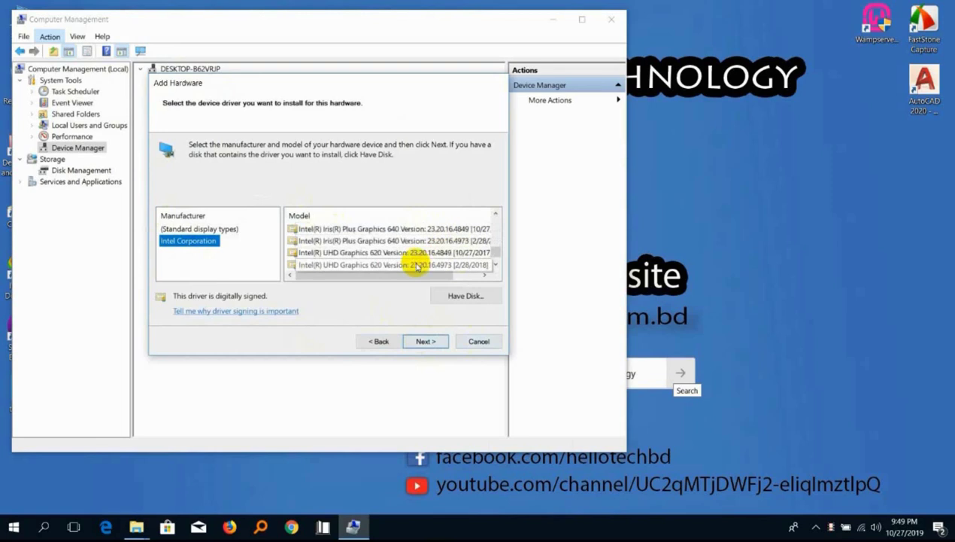
pyautogui.scroll(5, 416, 265)
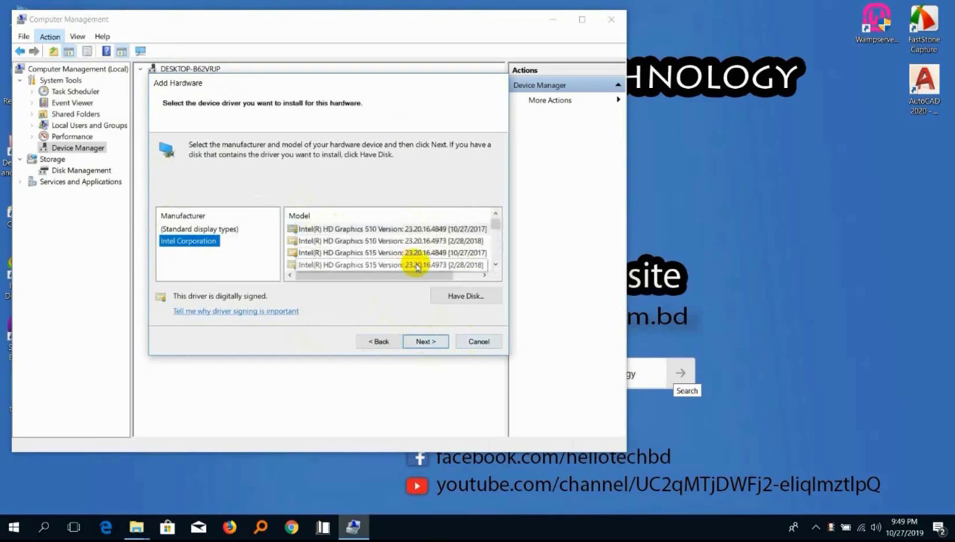
pyautogui.click(392, 230)
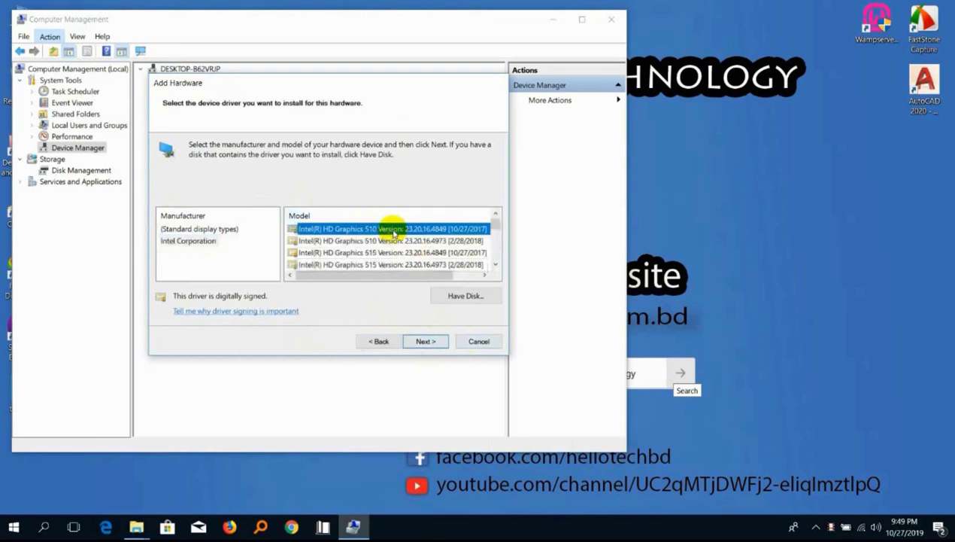
pyautogui.click(426, 342)
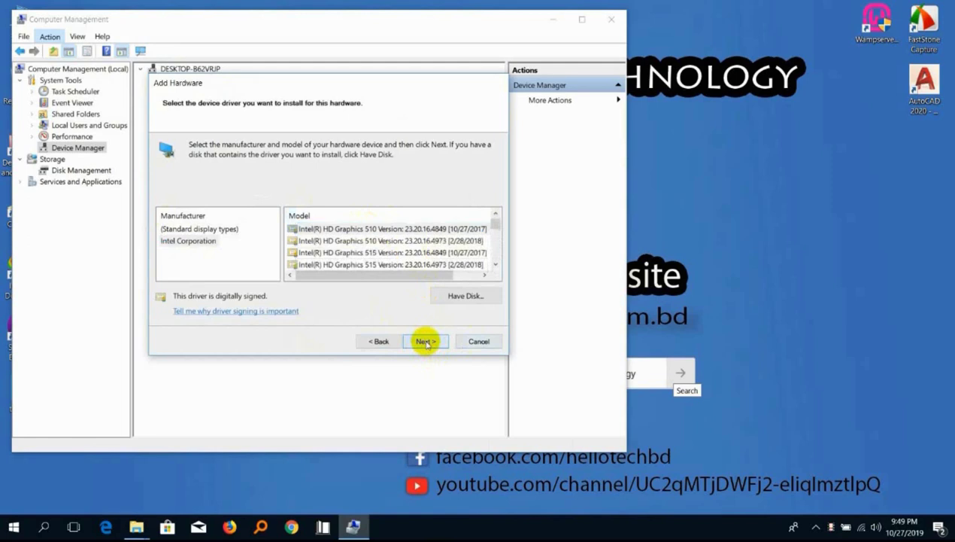
pyautogui.click(424, 341)
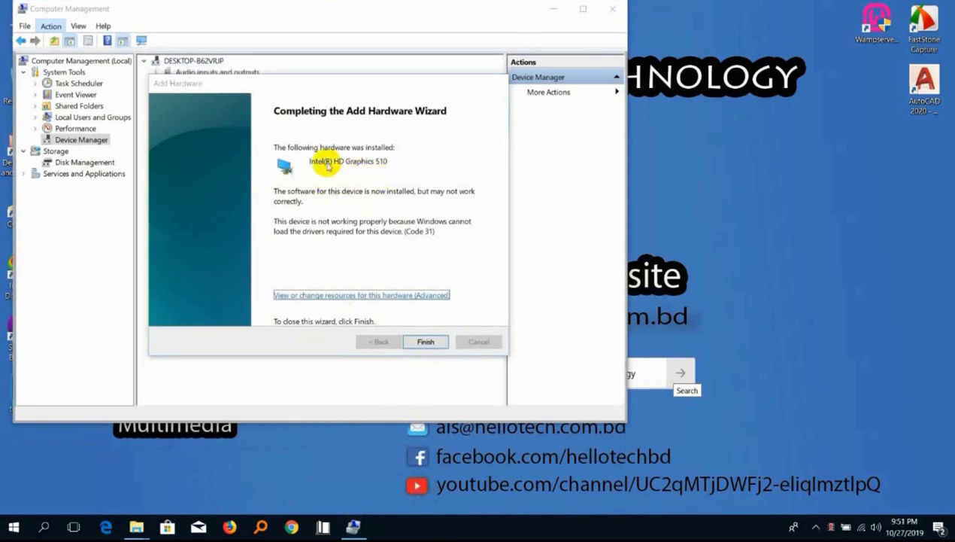
pyautogui.click(433, 340)
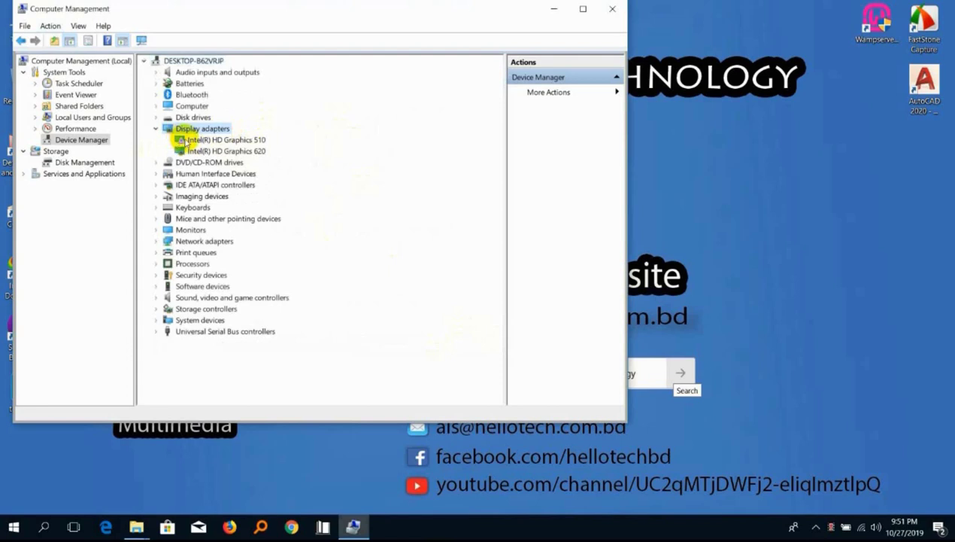
# - Return to the NVIDIA folder window, open its Display.Driver subfolder, and copy that folder's full path
pyautogui.rightClick(236, 141)
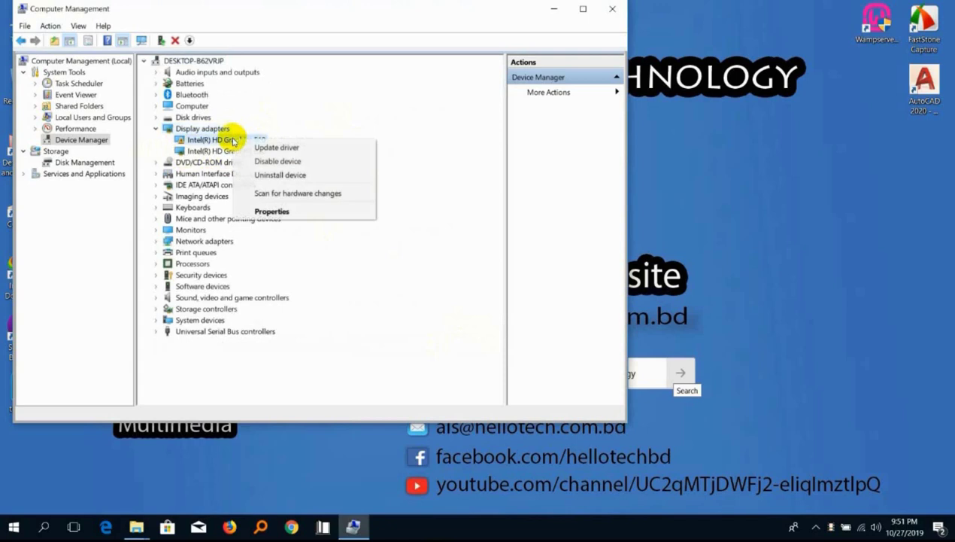
pyautogui.click(376, 193)
pyautogui.moveTo(157, 513)
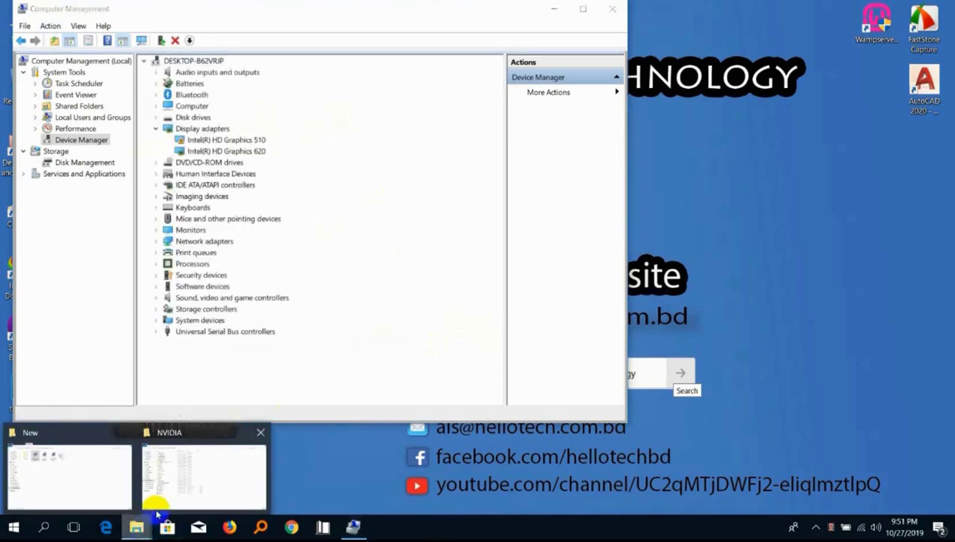
pyautogui.click(171, 480)
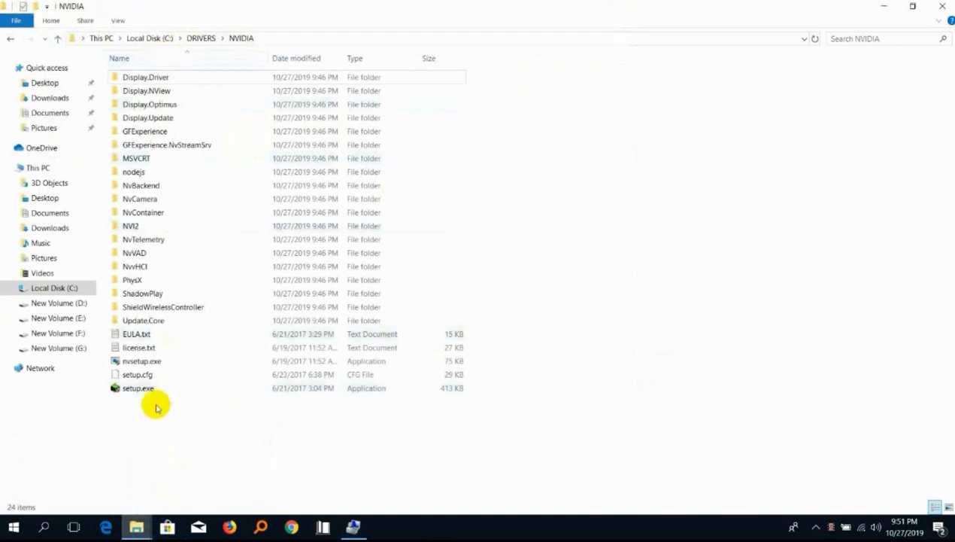
pyautogui.doubleClick(148, 78)
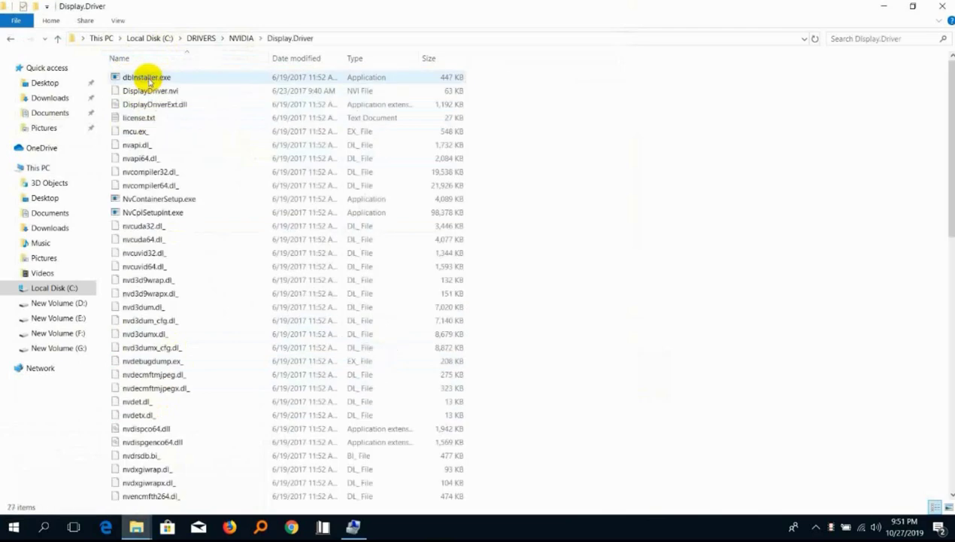
pyautogui.click(355, 40)
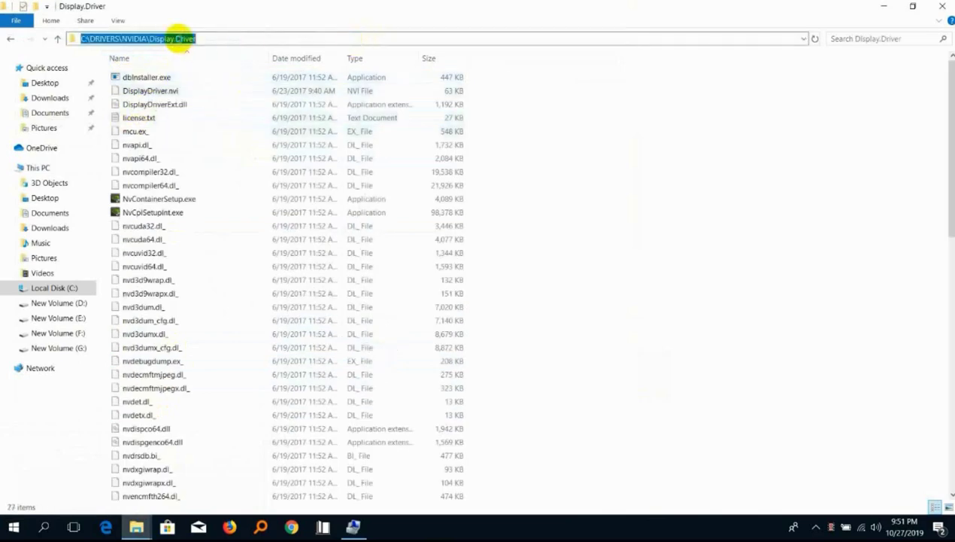
pyautogui.rightClick(181, 39)
pyautogui.click(222, 75)
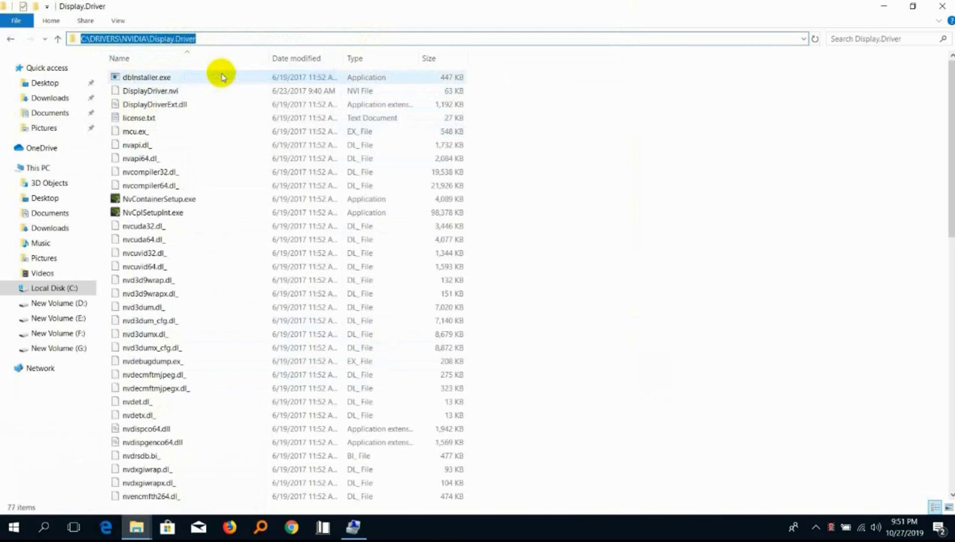
# - Start a driver update for Intel(R) HD Graphics 510, browsing the computer and picking from the list of available drivers
pyautogui.click(353, 526)
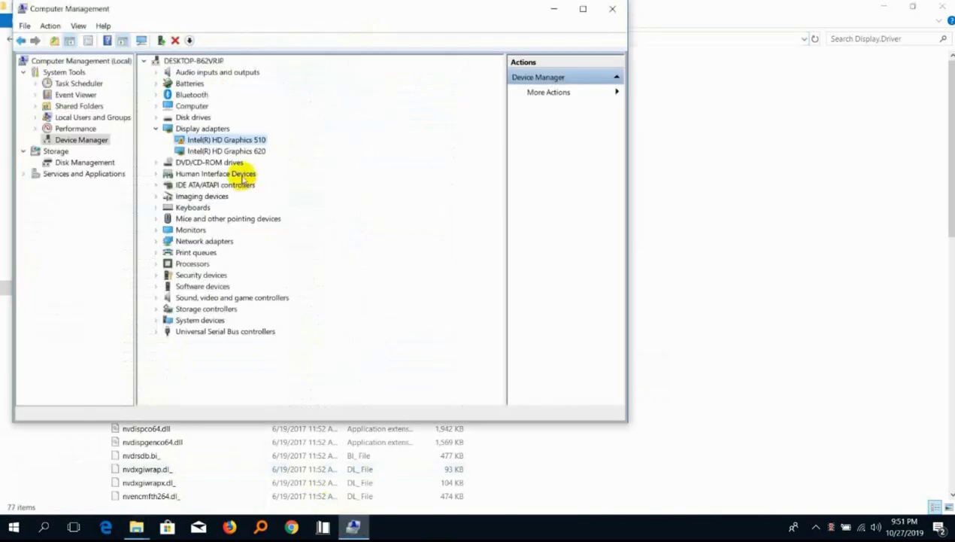
pyautogui.rightClick(231, 140)
pyautogui.click(266, 145)
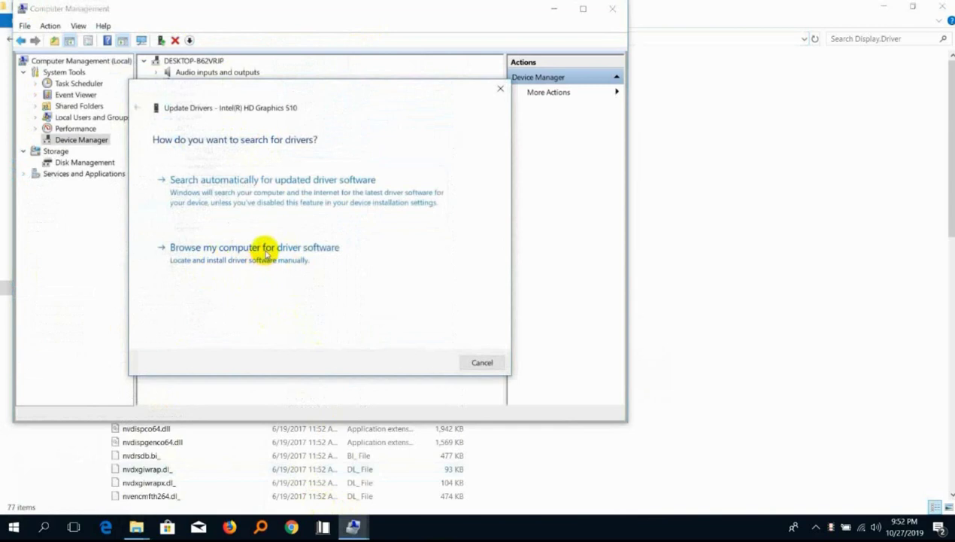
pyautogui.click(266, 254)
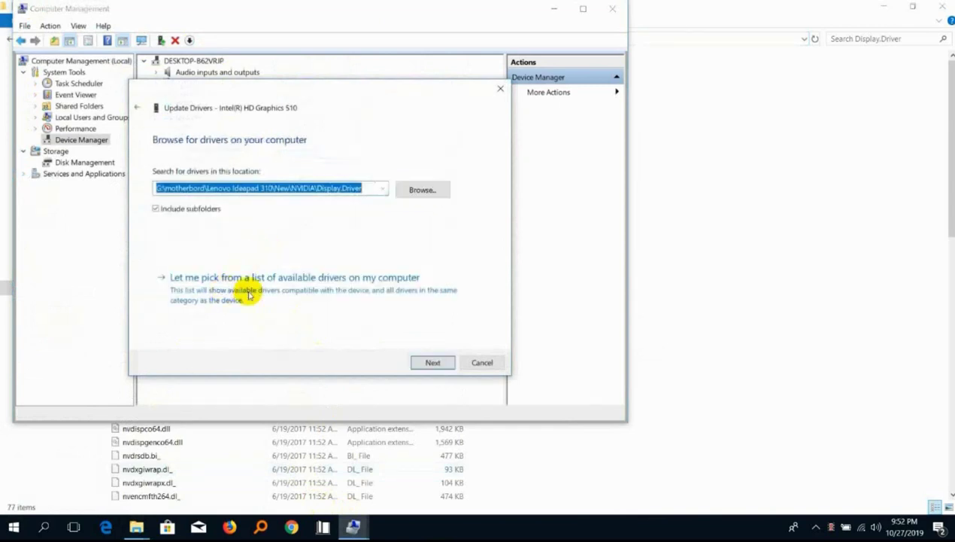
pyautogui.click(271, 280)
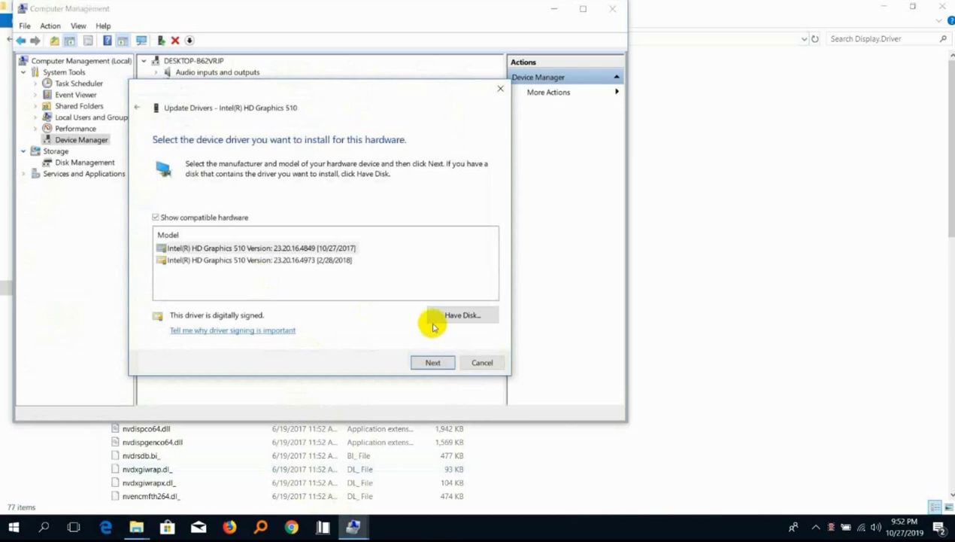
# - Load the manufacturer's driver files from disk, using the location C:\DRIVERS\NVIDIA\Display.Driver
pyautogui.click(463, 315)
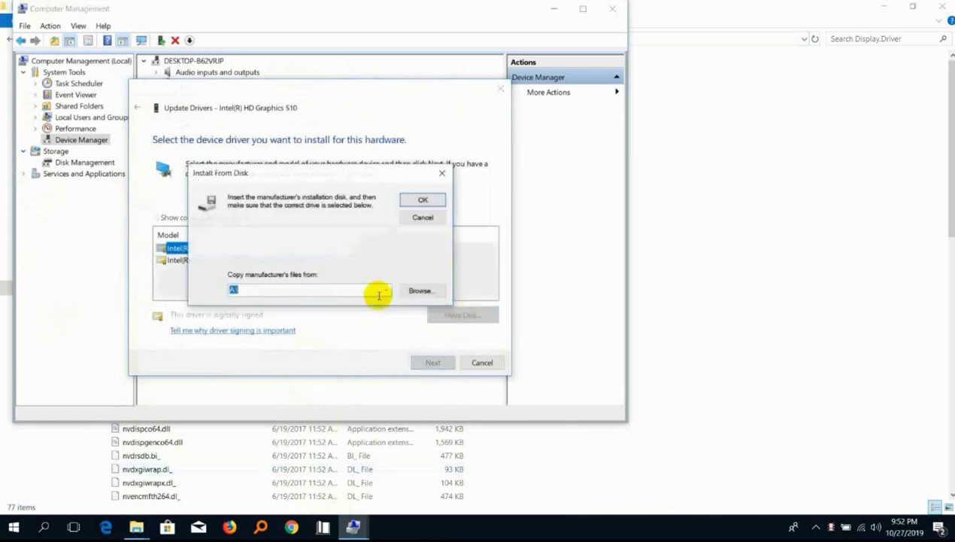
pyautogui.hotkey('ctrl', 'v')
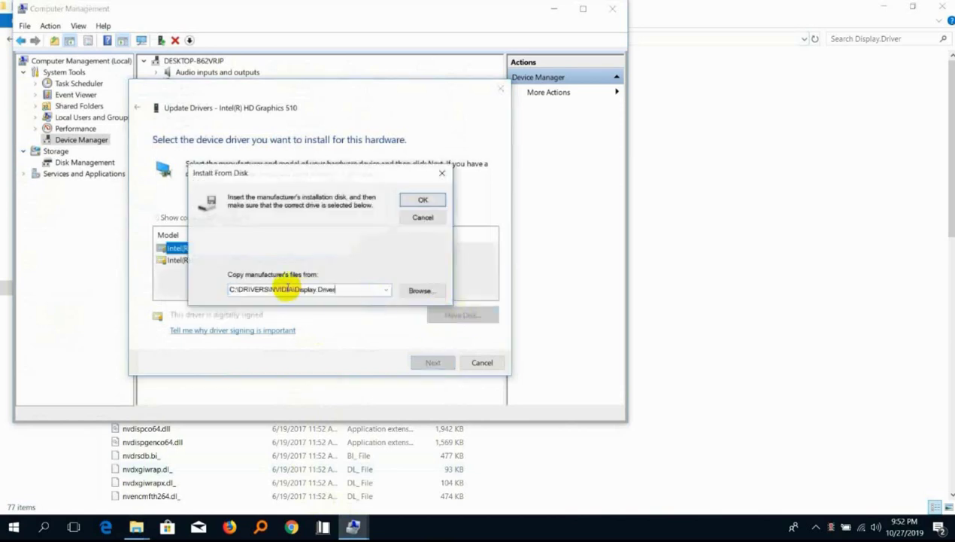
pyautogui.click(424, 202)
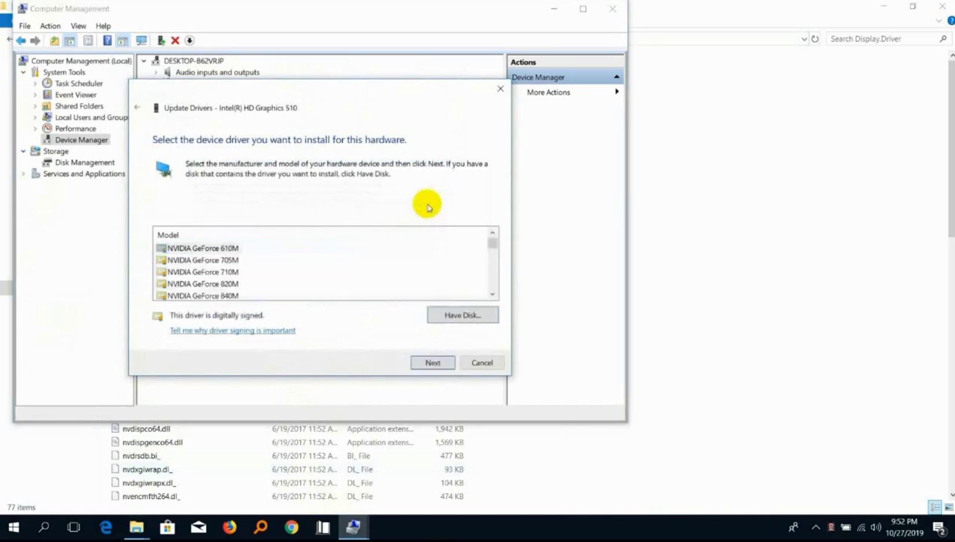
# - Choose the NVIDIA GeForce 920MX model for the adapter and install its driver, accepting the compatibility warning
pyautogui.click(224, 261)
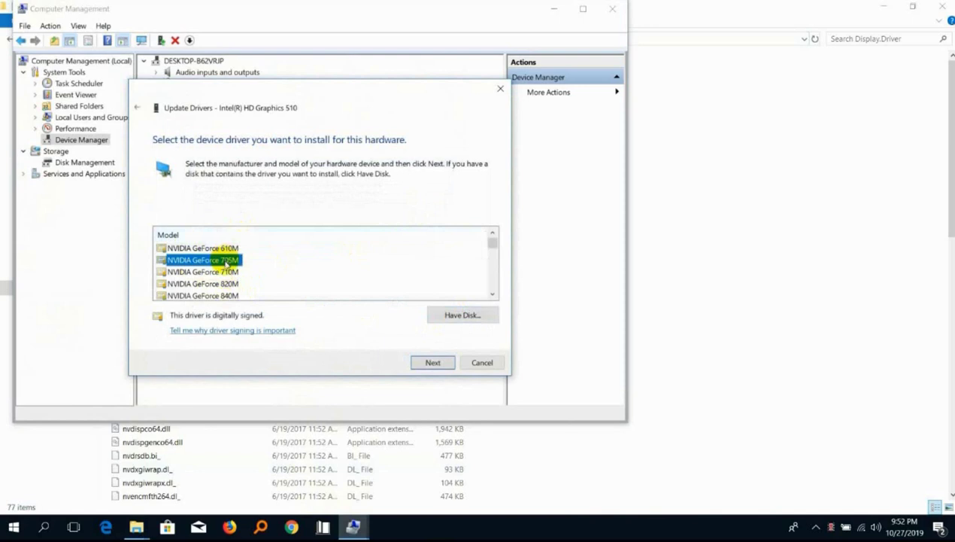
pyautogui.scroll(-1, 225, 275)
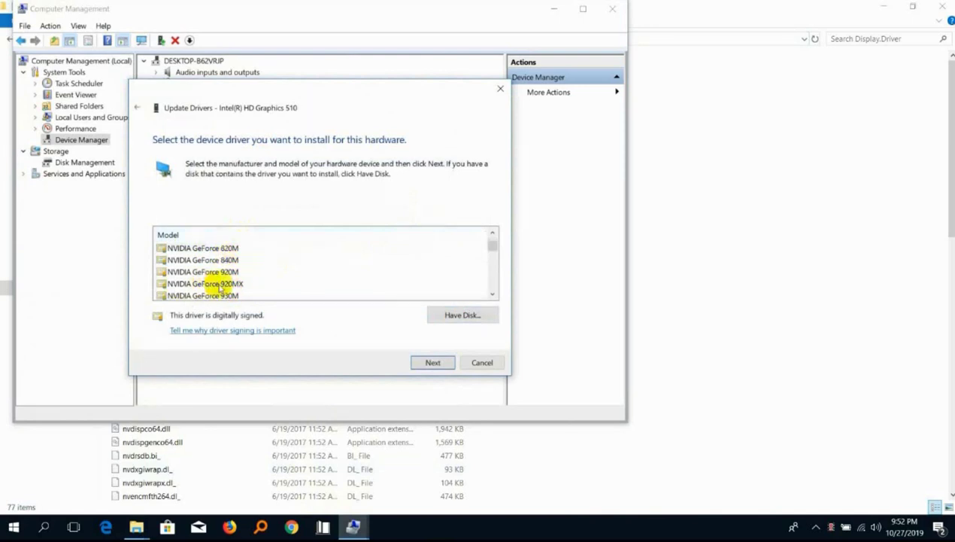
pyautogui.click(220, 285)
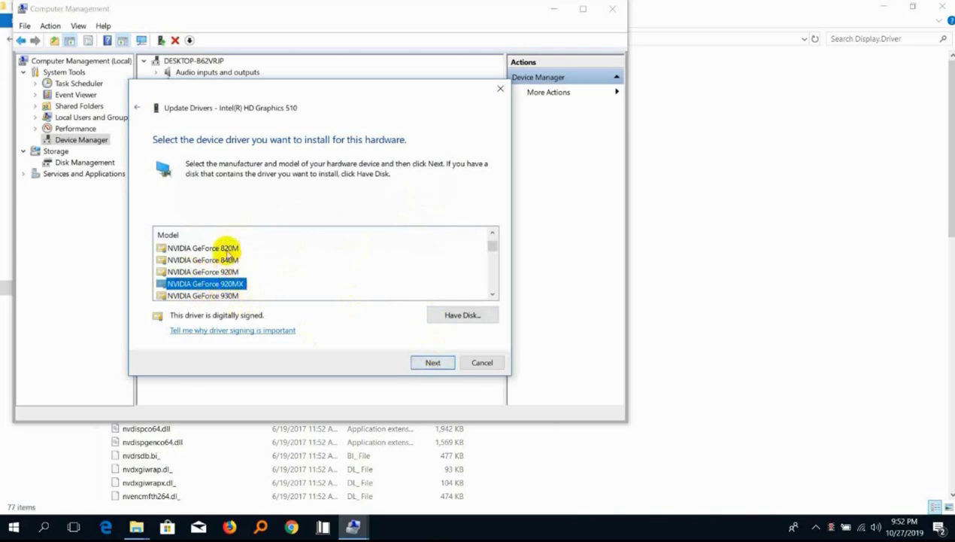
pyautogui.scroll(-8, 228, 259)
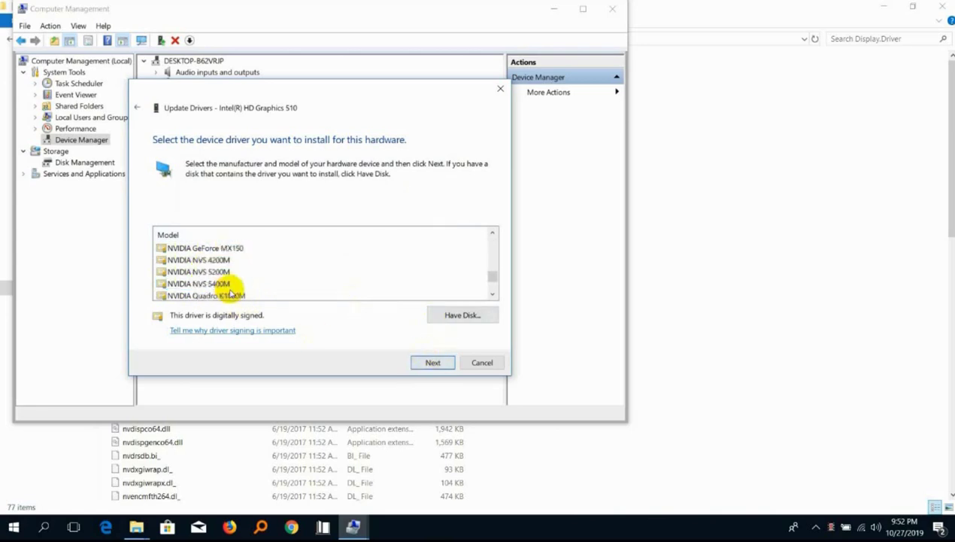
pyautogui.scroll(8, 229, 291)
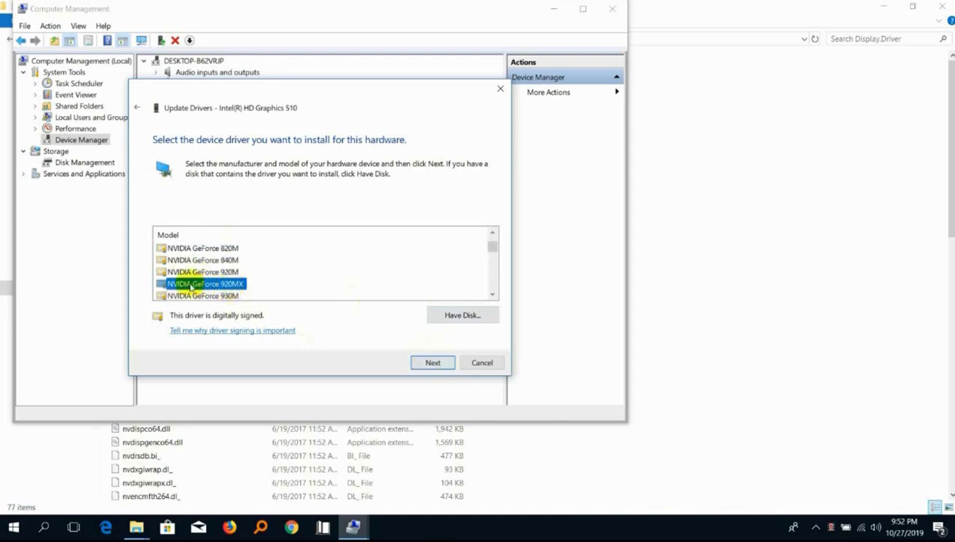
pyautogui.click(434, 364)
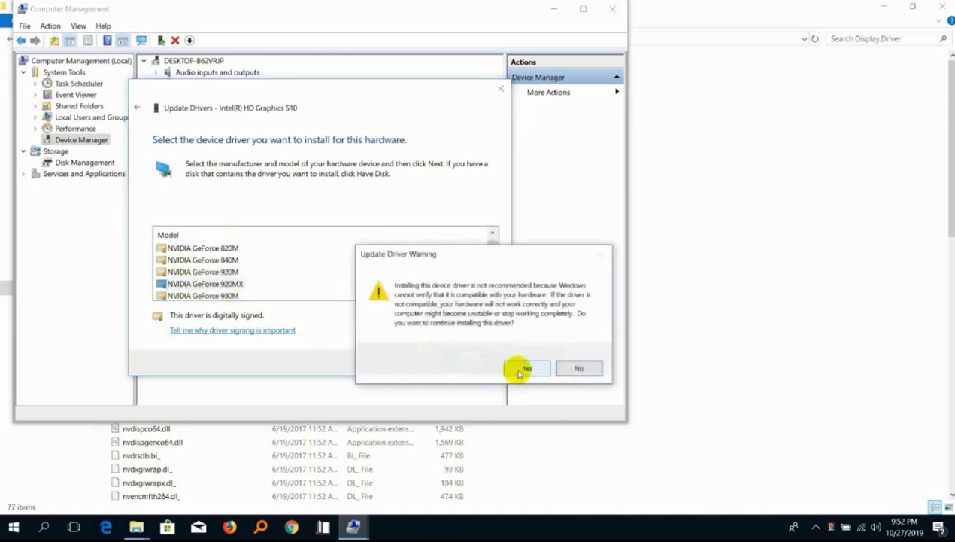
pyautogui.click(521, 370)
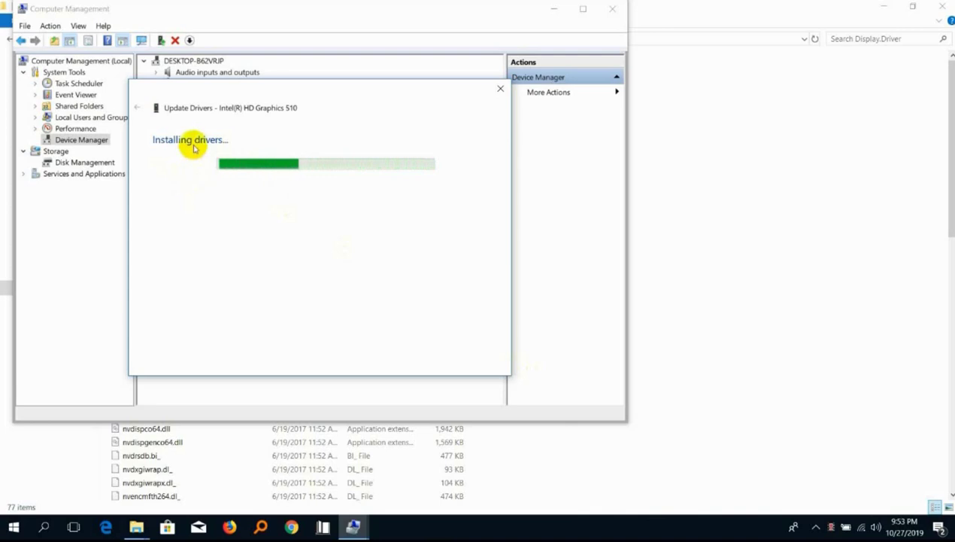
# - Move the driver wizard off the device list, close it once installation finishes, and decline restarting the computer
pyautogui.moveTo(247, 89); pyautogui.dragTo(463, 77)
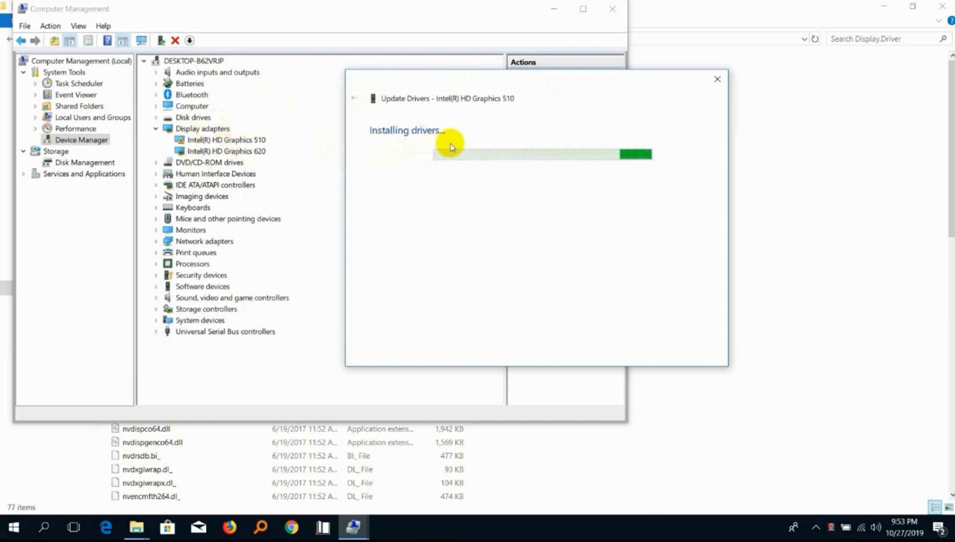
pyautogui.moveTo(519, 90); pyautogui.dragTo(454, 91)
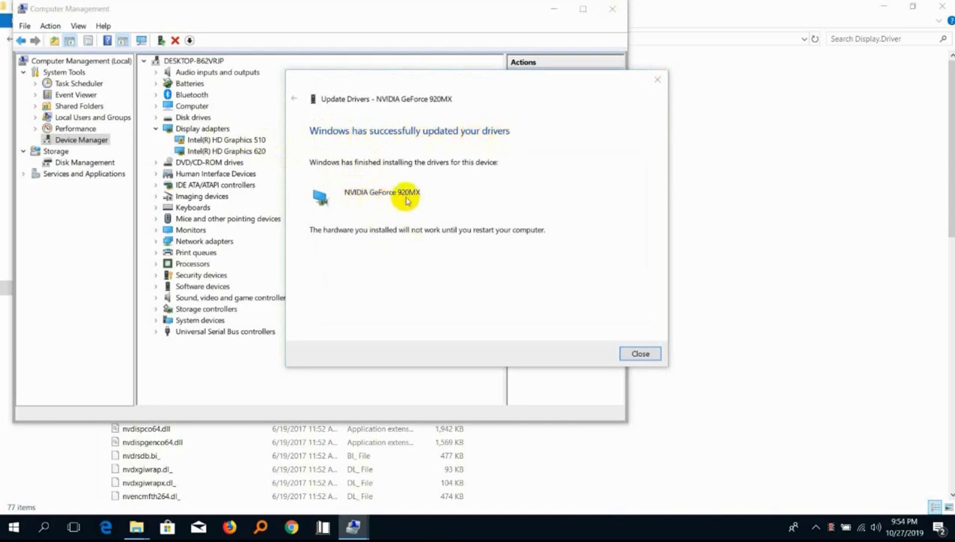
pyautogui.click(638, 353)
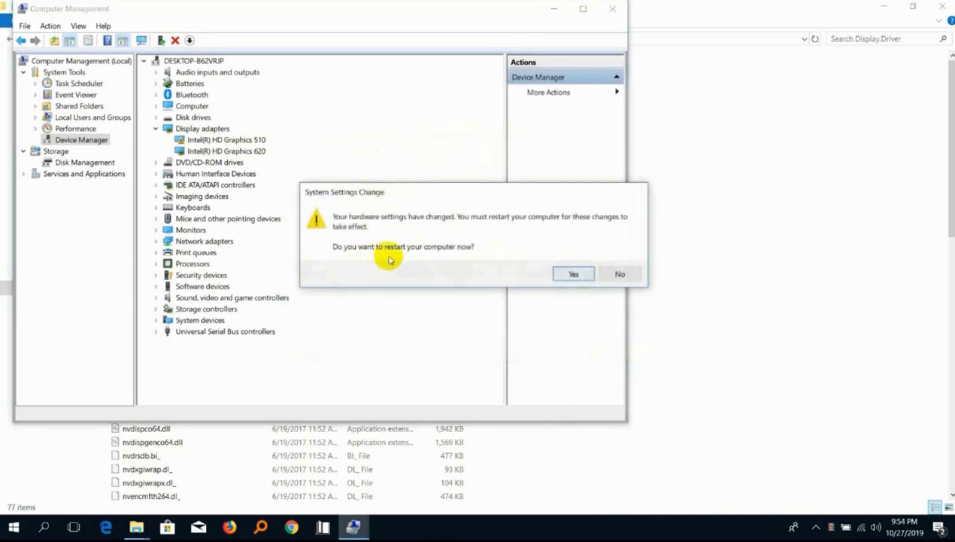
pyautogui.click(619, 274)
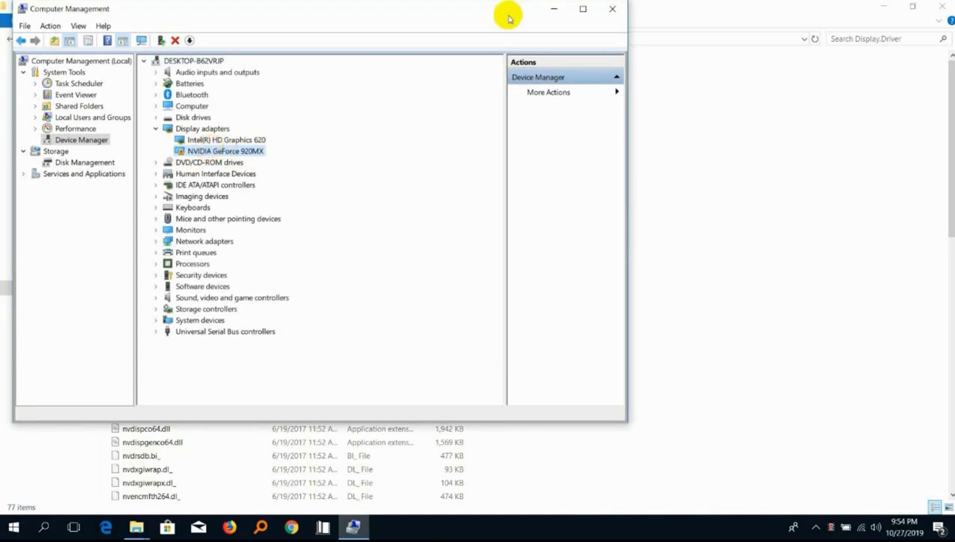
# - Open the properties of the NVIDIA GeForce 920MX adapter and display its Hardware Ids detail
pyautogui.rightClick(209, 152)
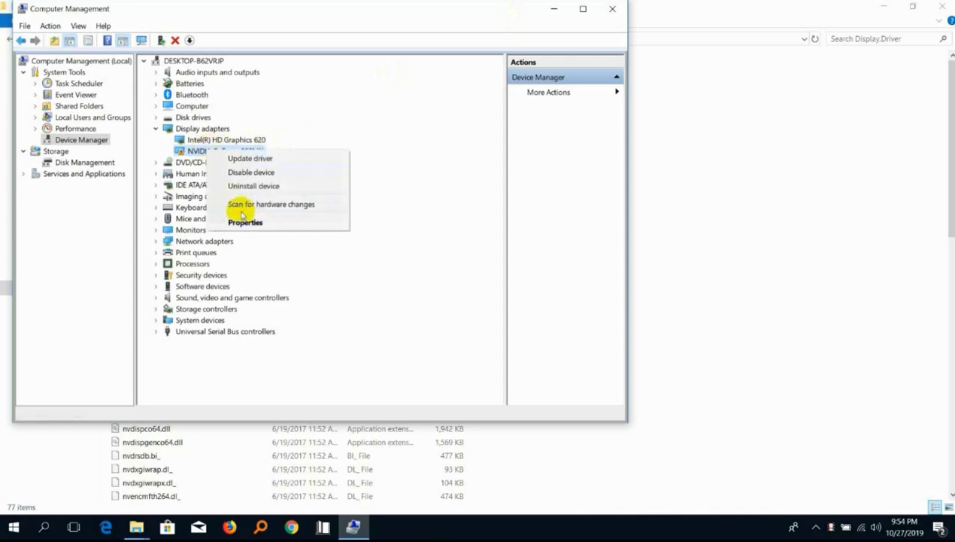
pyautogui.click(245, 223)
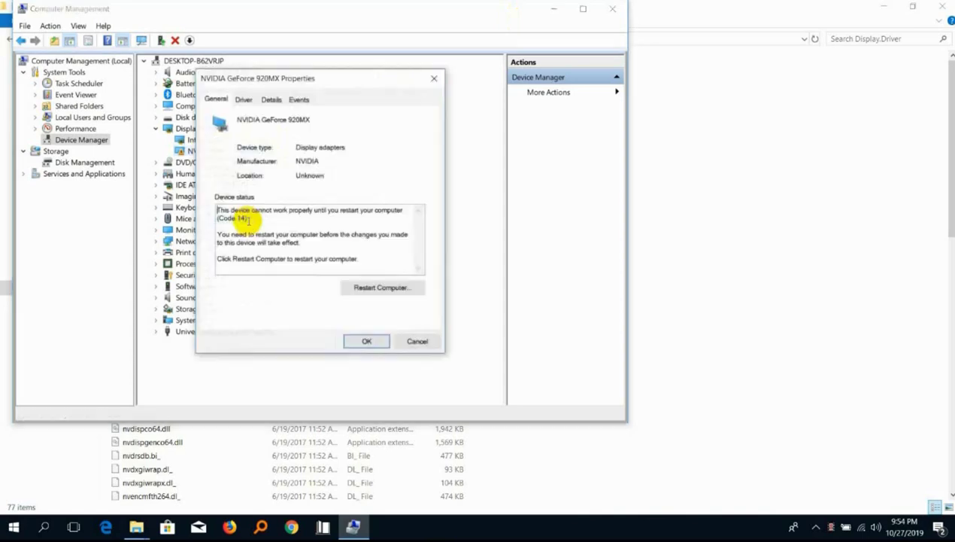
pyautogui.click(272, 100)
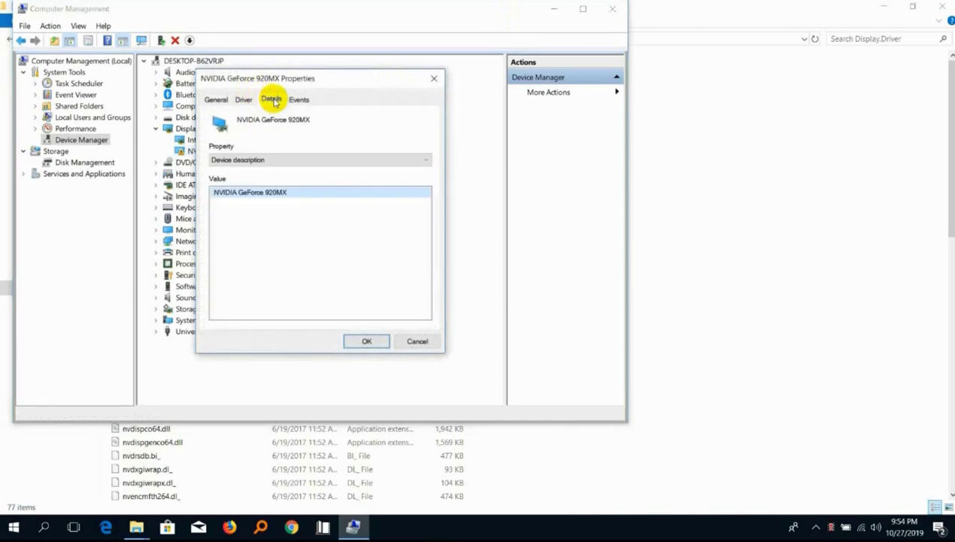
pyautogui.click(289, 160)
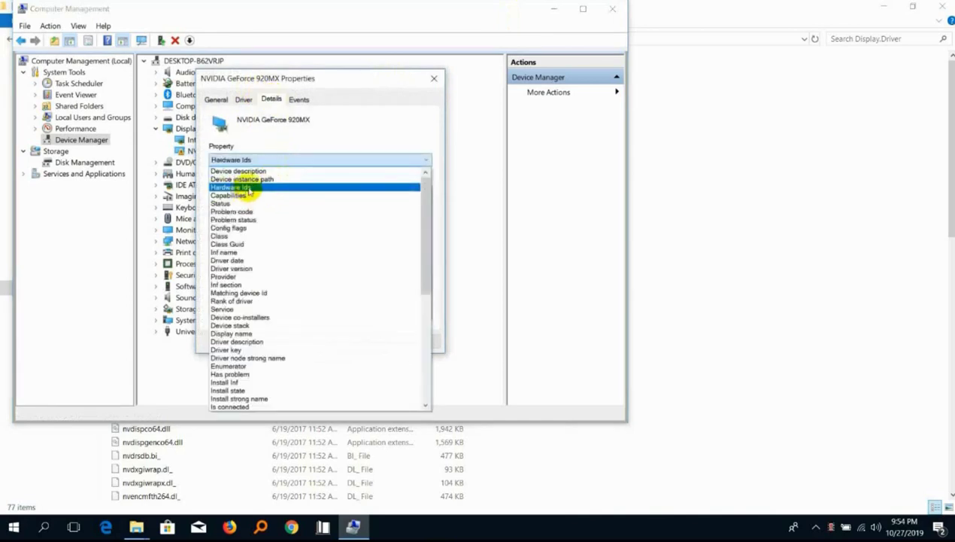
pyautogui.click(248, 188)
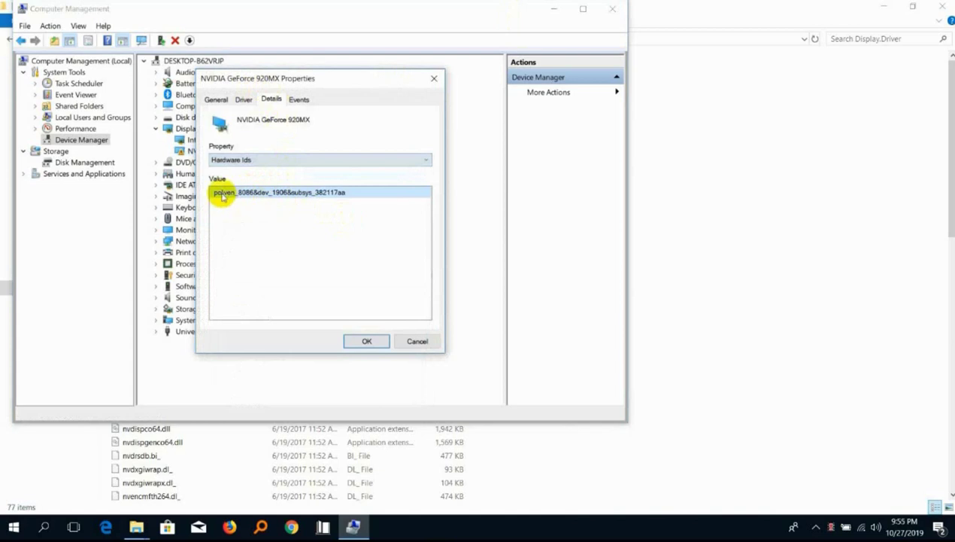
# - Close the Display.Driver folder window and move the Computer Management window aside to uncover the This PC desktop icon
pyautogui.click(672, 198)
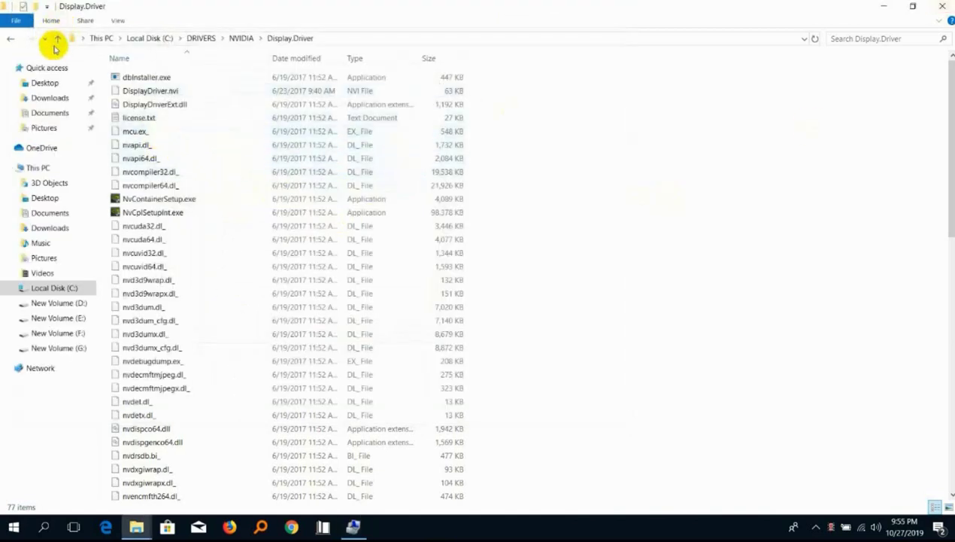
pyautogui.click(936, 6)
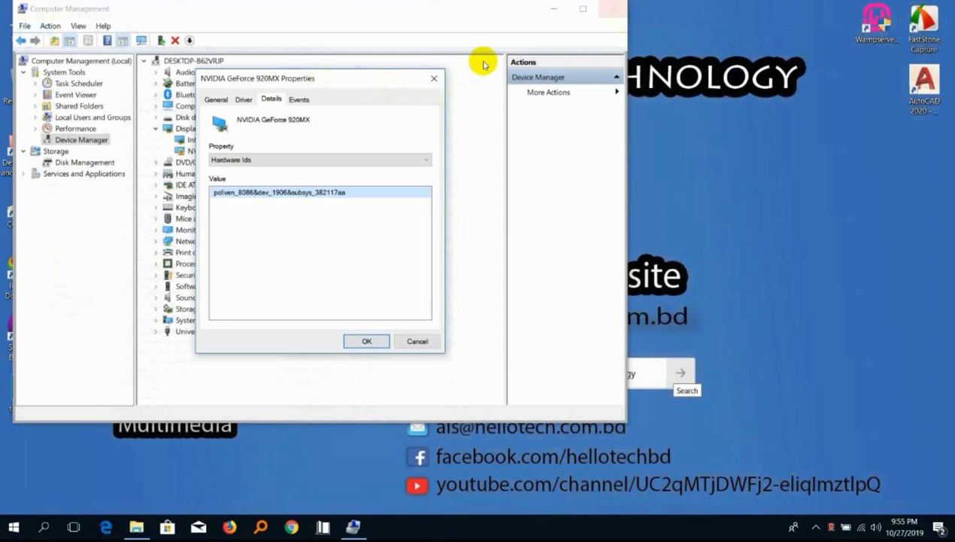
pyautogui.moveTo(250, 12); pyautogui.dragTo(489, 21)
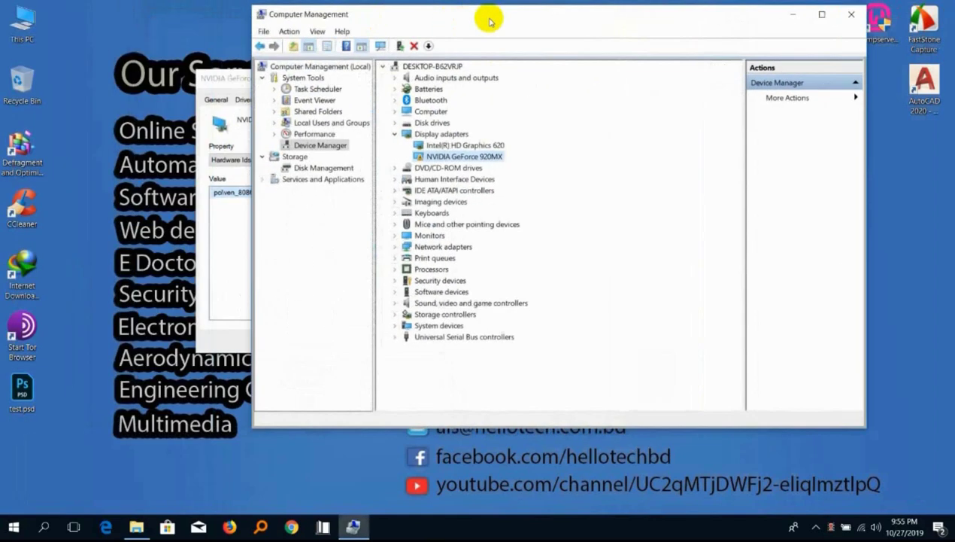
# - Open This PC and go to the folder C:\DRIVERS\NVIDIA\Display.Driver
pyautogui.doubleClick(23, 24)
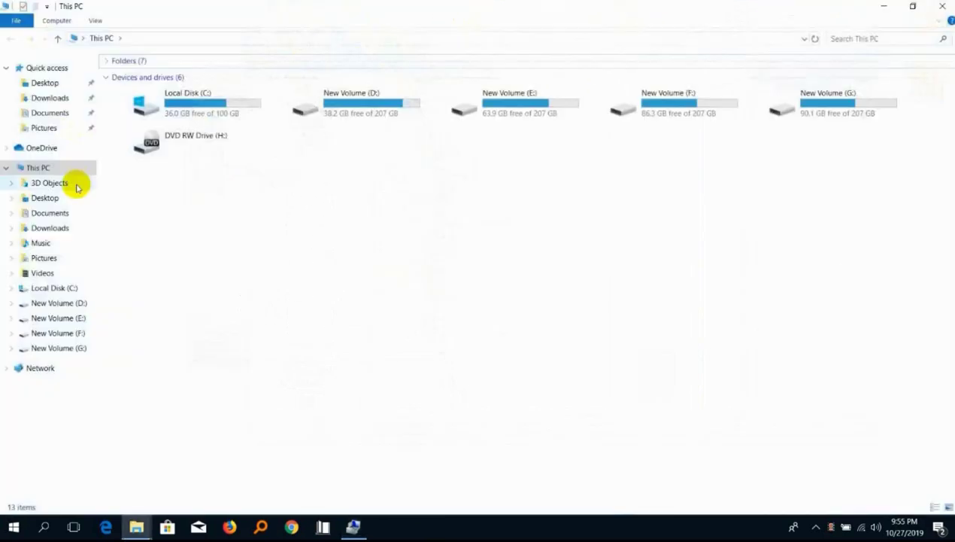
pyautogui.click(68, 289)
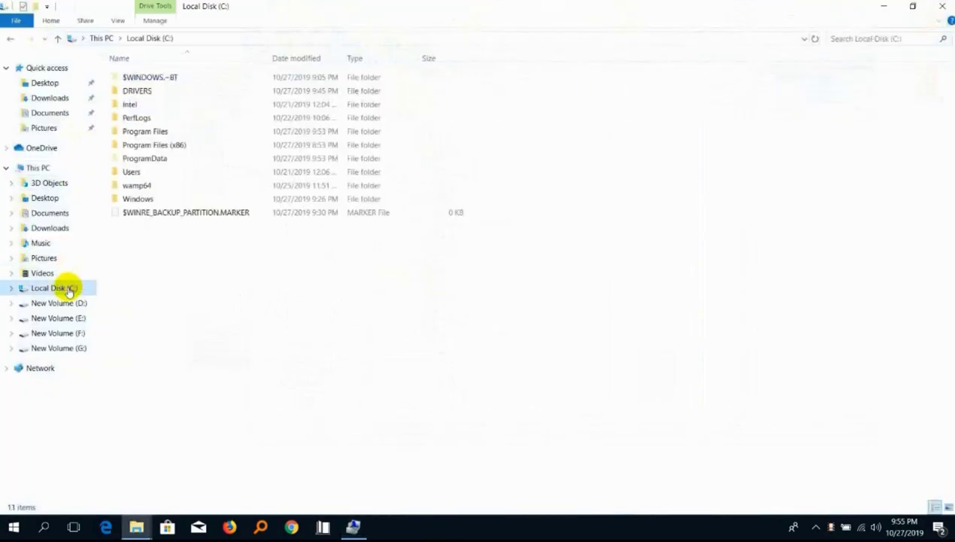
pyautogui.doubleClick(154, 91)
pyautogui.doubleClick(150, 104)
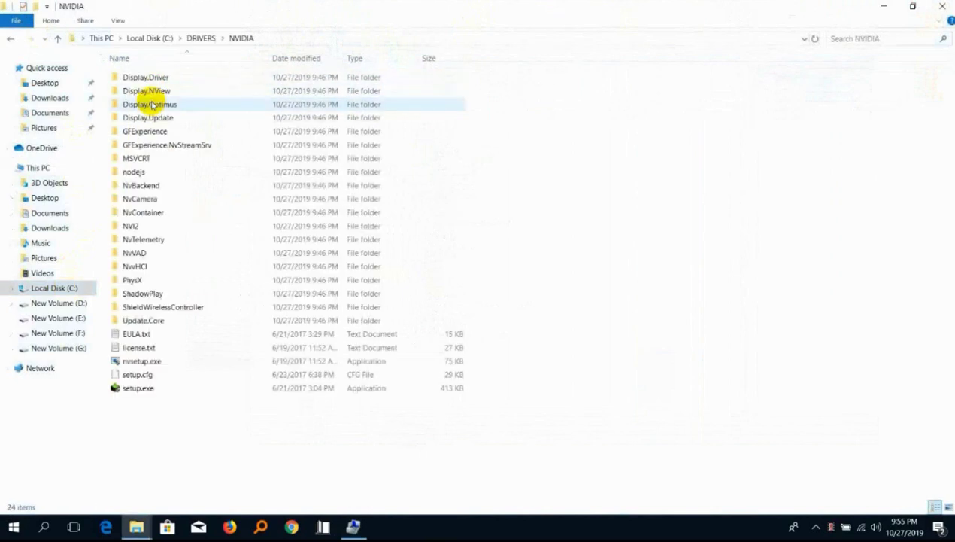
pyautogui.doubleClick(150, 77)
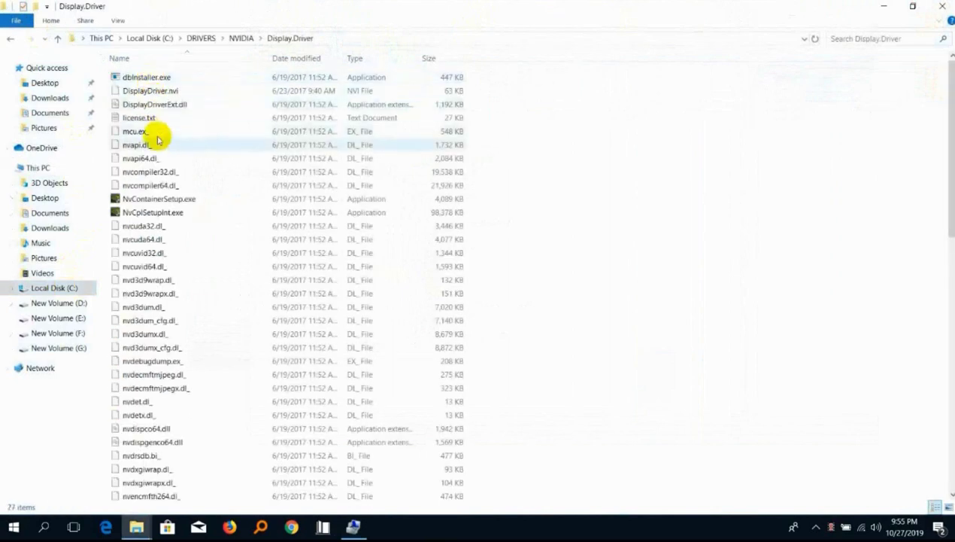
# - Find the nvlt.inf setup information file in the Display.Driver folder and open it in Notepad
pyautogui.scroll(-4, 158, 150)
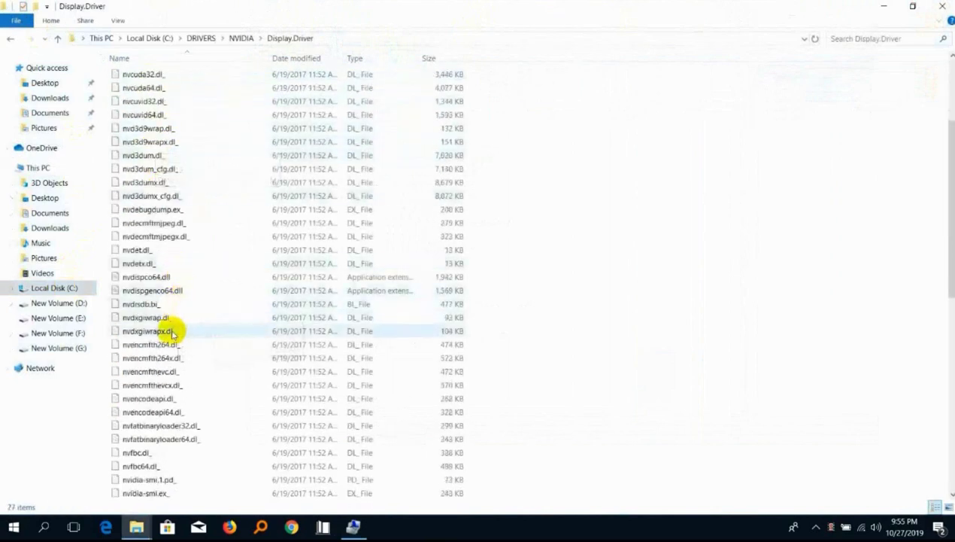
pyautogui.scroll(-4, 172, 332)
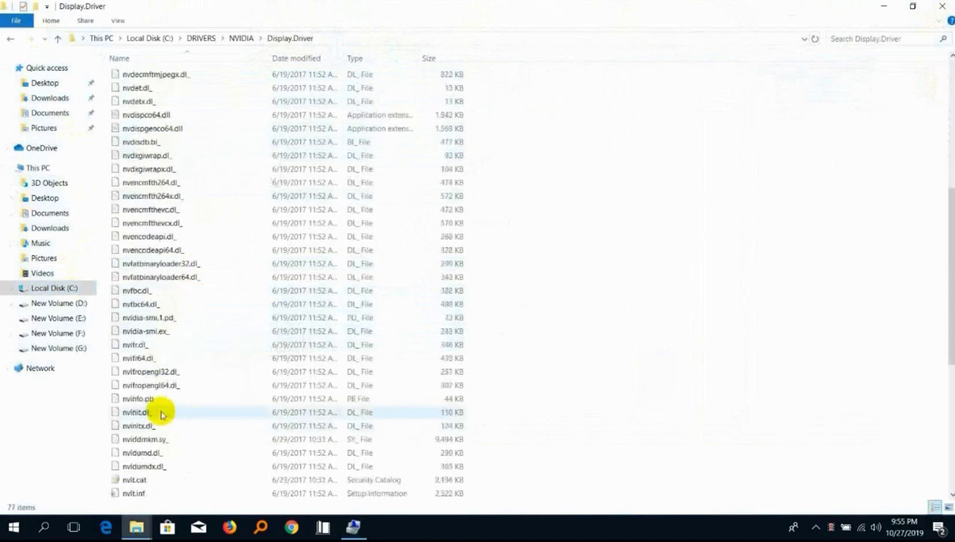
pyautogui.scroll(-3, 161, 410)
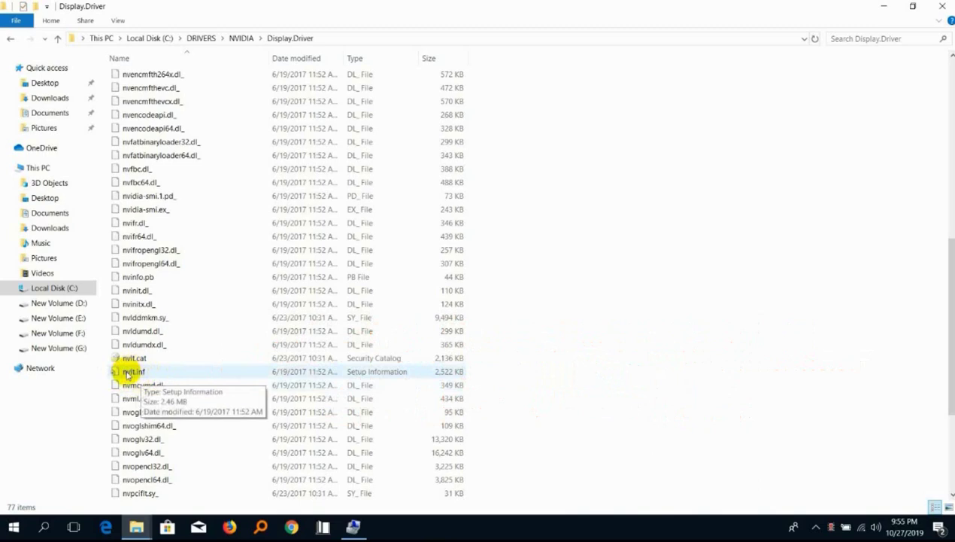
pyautogui.click(128, 373)
pyautogui.doubleClick(129, 372)
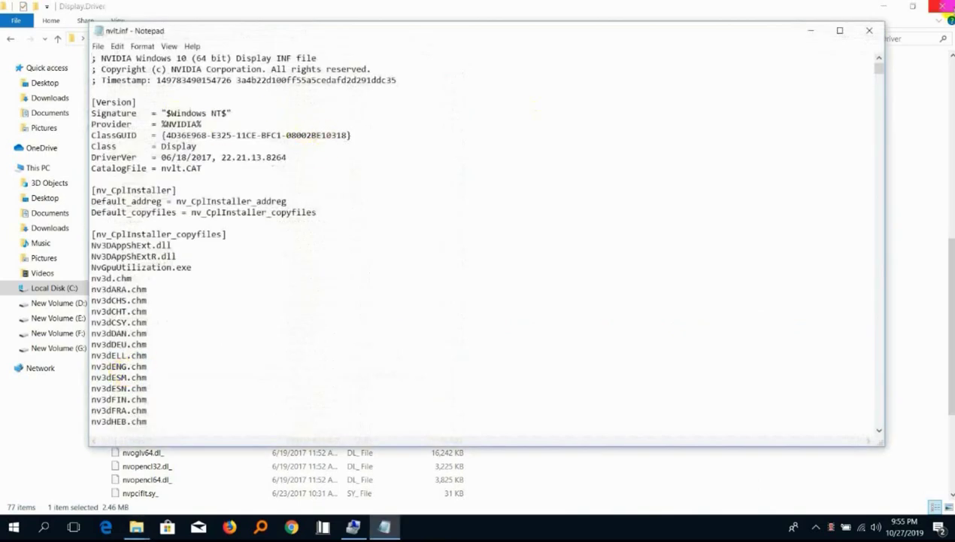
# - Minimize the folder window and arrange Computer Management so the nvlt.inf text stays readable beside it
pyautogui.click(885, 8)
pyautogui.click(458, 17)
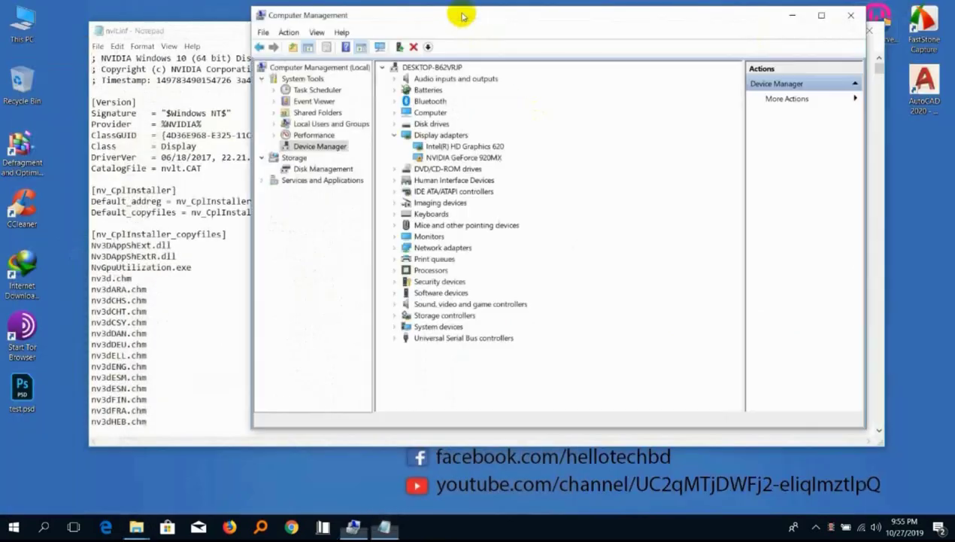
pyautogui.moveTo(437, 26); pyautogui.dragTo(515, 38)
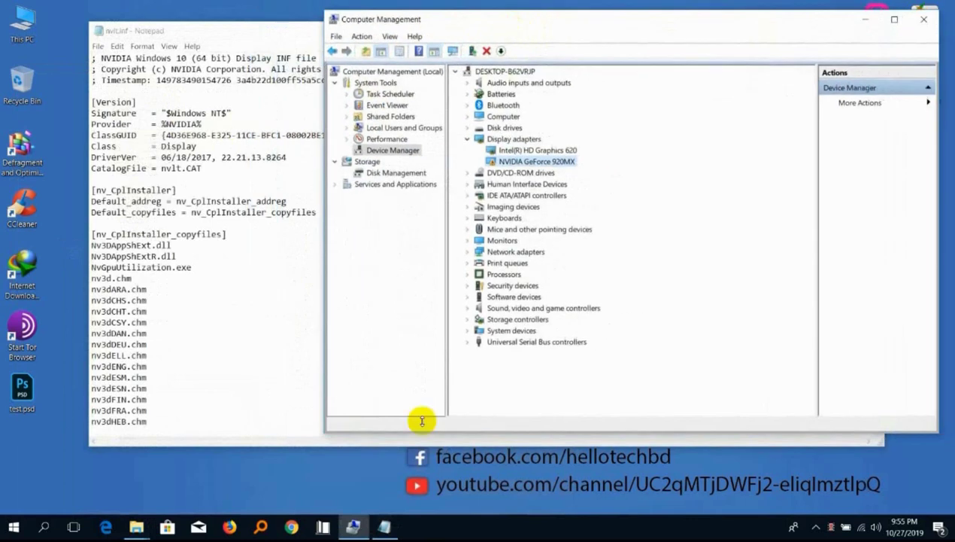
pyautogui.click(356, 526)
pyautogui.click(355, 526)
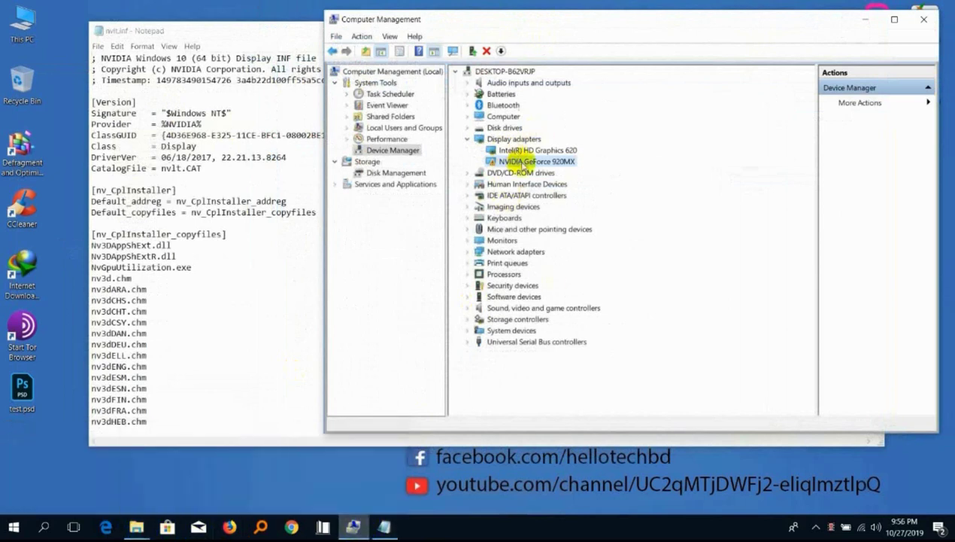
# - Bring up the NVIDIA GeForce 920MX properties again, review the Hardware Ids, then close them and decline the restart
pyautogui.rightClick(522, 164)
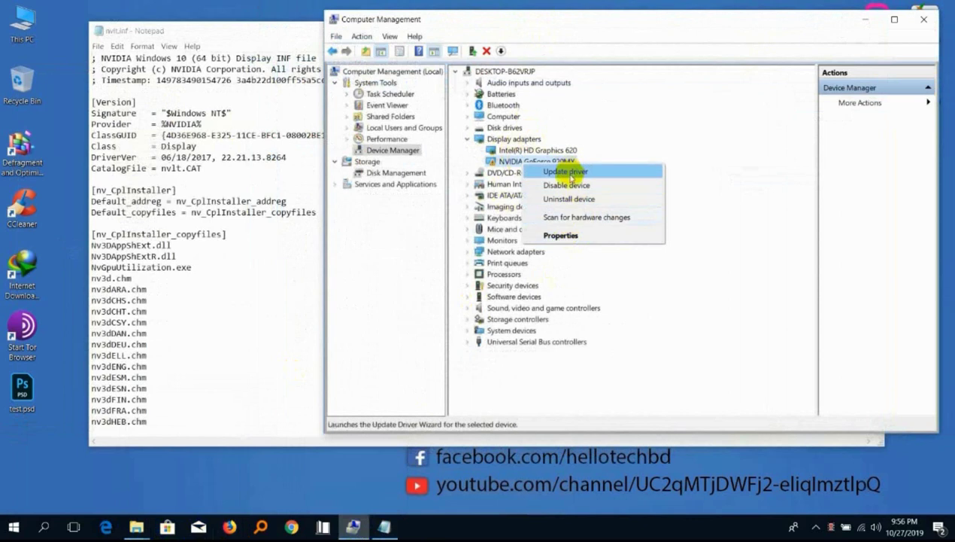
pyautogui.click(572, 234)
pyautogui.moveTo(323, 83); pyautogui.dragTo(482, 87)
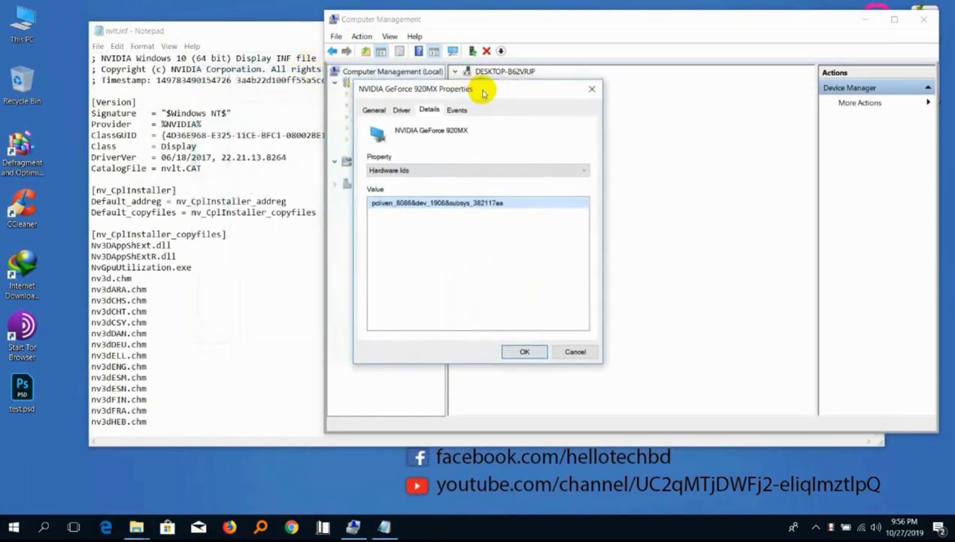
pyautogui.click(442, 170)
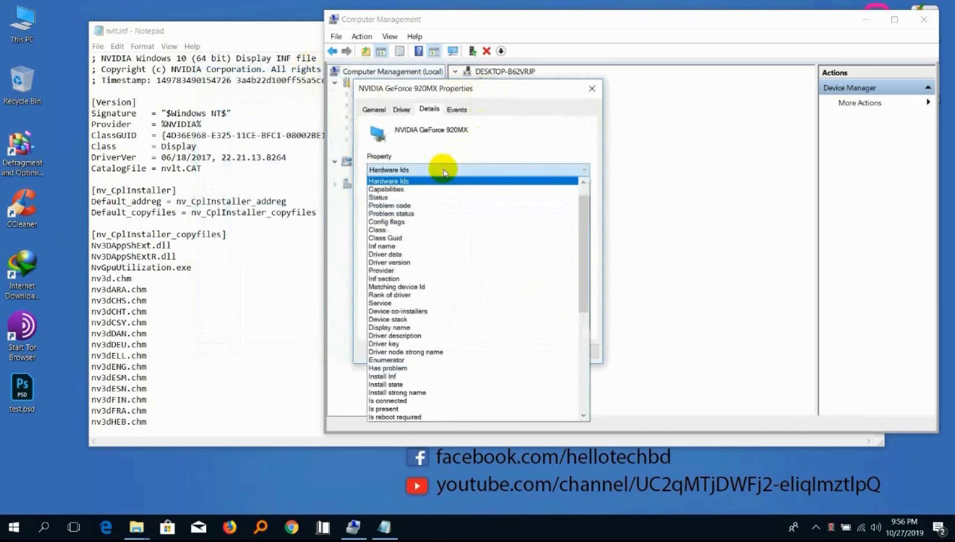
pyautogui.click(595, 87)
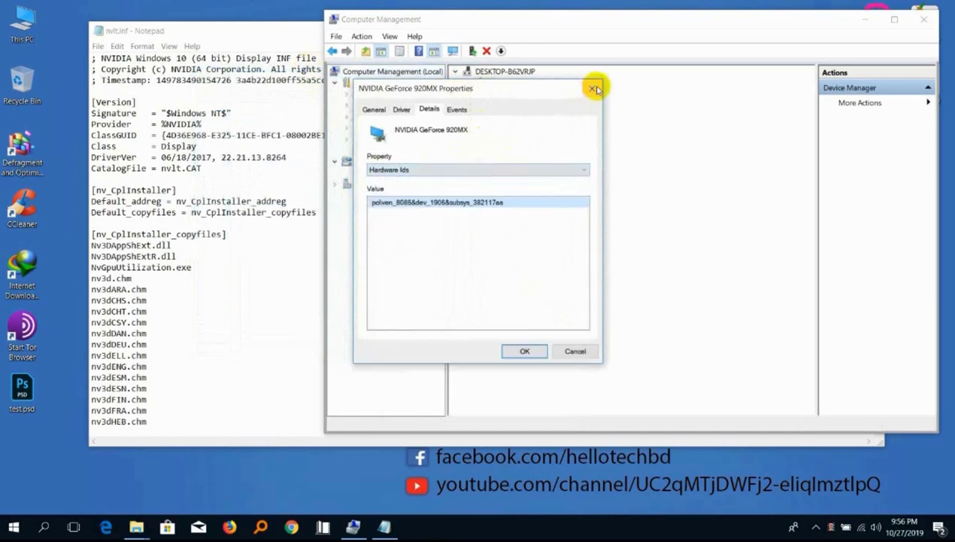
pyautogui.click(594, 89)
pyautogui.click(623, 272)
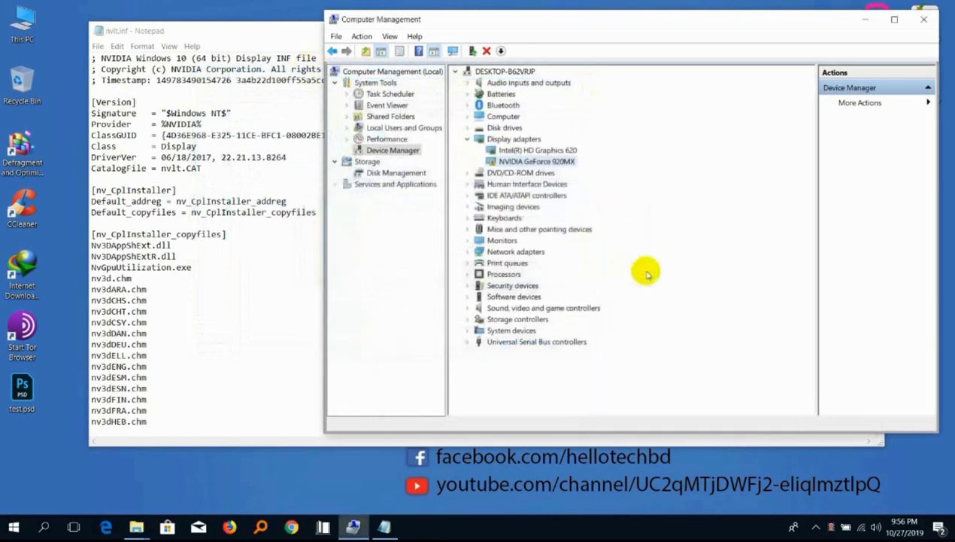